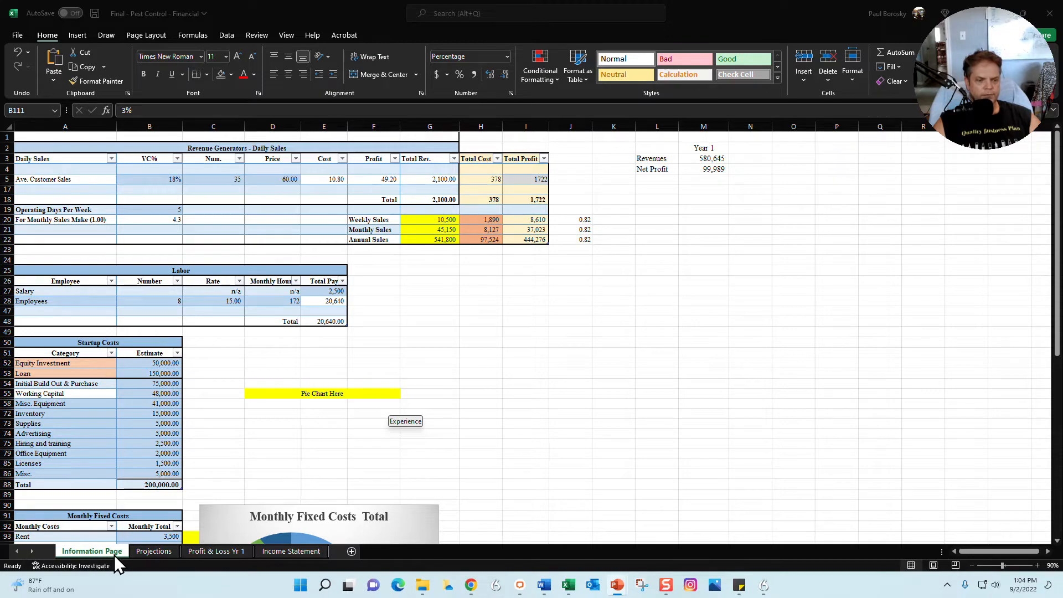
Step: Look through the Projections, Profit & Loss Yr 1 and Income Statement sheets, and review all sections of the Information Page
{"action": "left_click", "coordinate": [145, 552]}
{"action": "left_click", "coordinate": [215, 550]}
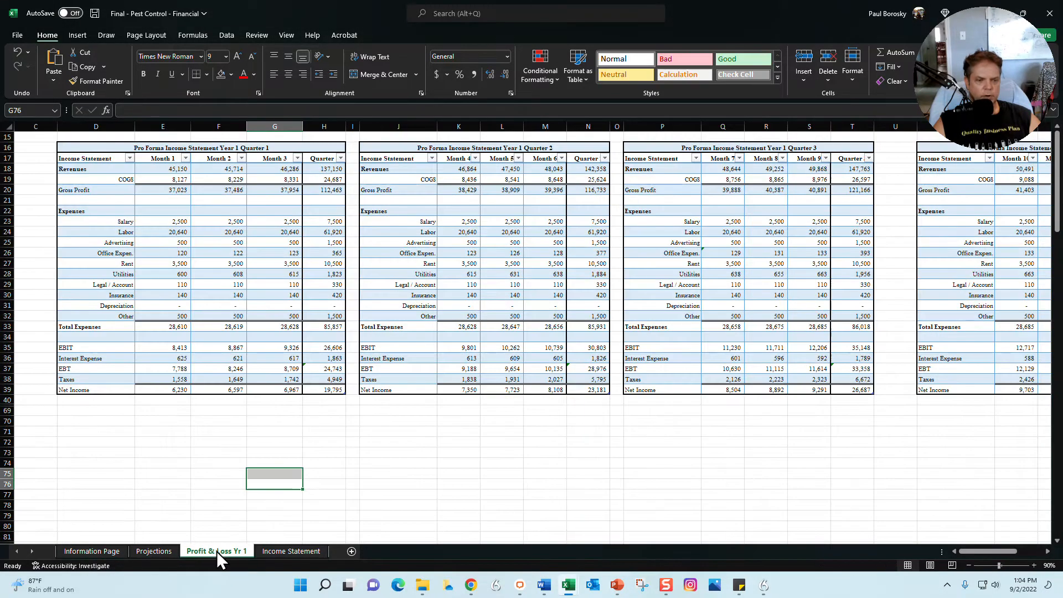
{"action": "left_click", "coordinate": [294, 552]}
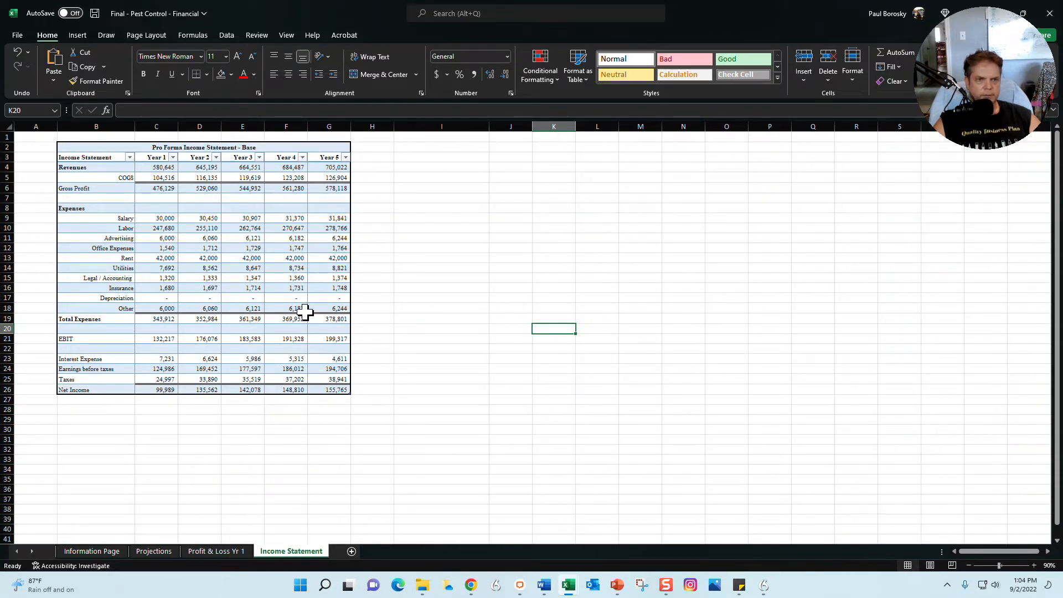
{"action": "left_click", "coordinate": [228, 550]}
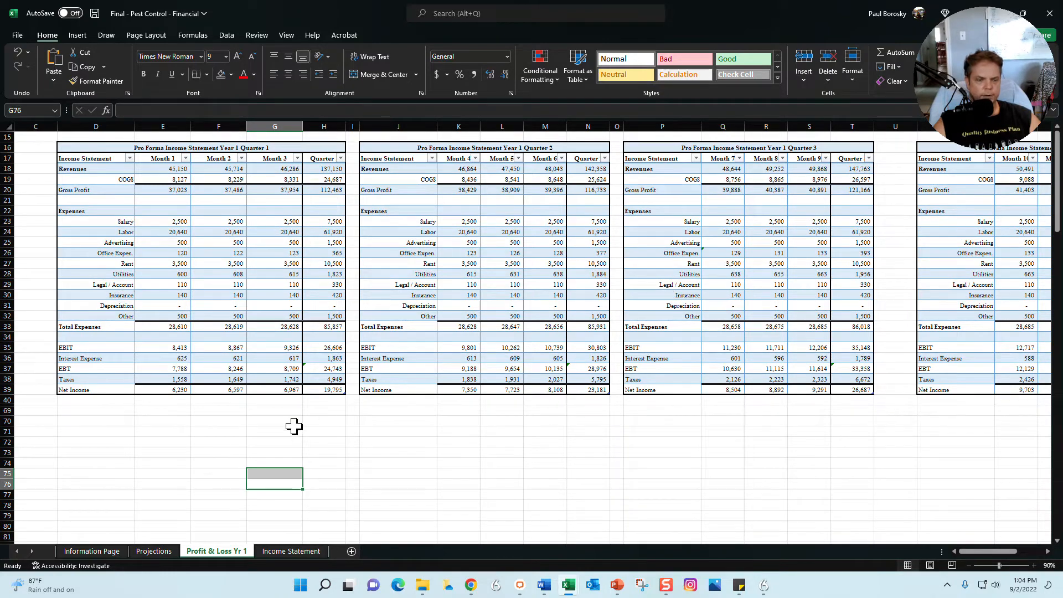
{"action": "left_click", "coordinate": [111, 551]}
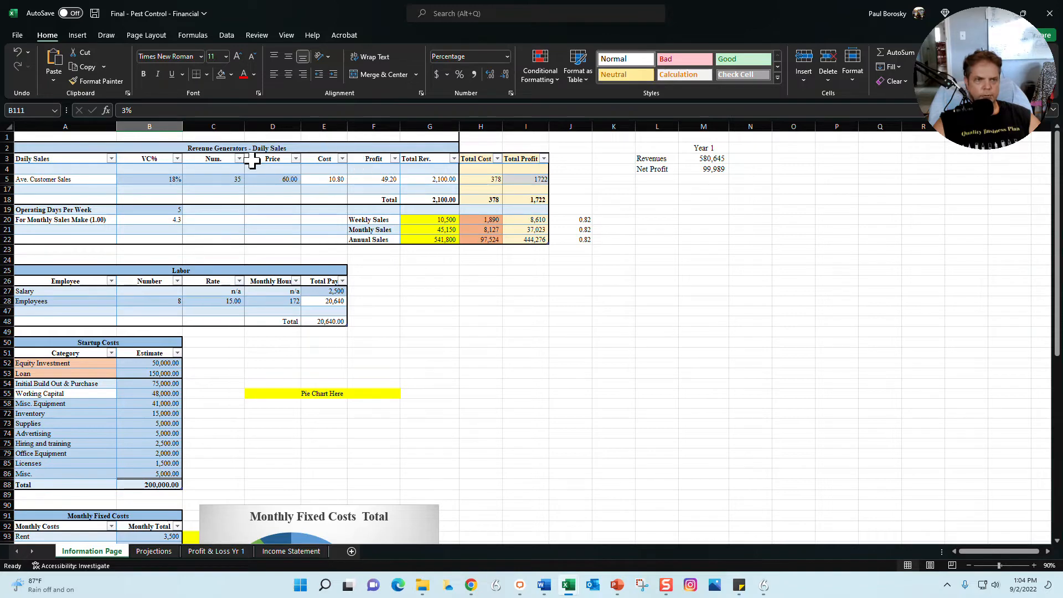
{"action": "scroll", "coordinate": [99, 377], "scroll_direction": "down", "scroll_amount": 4}
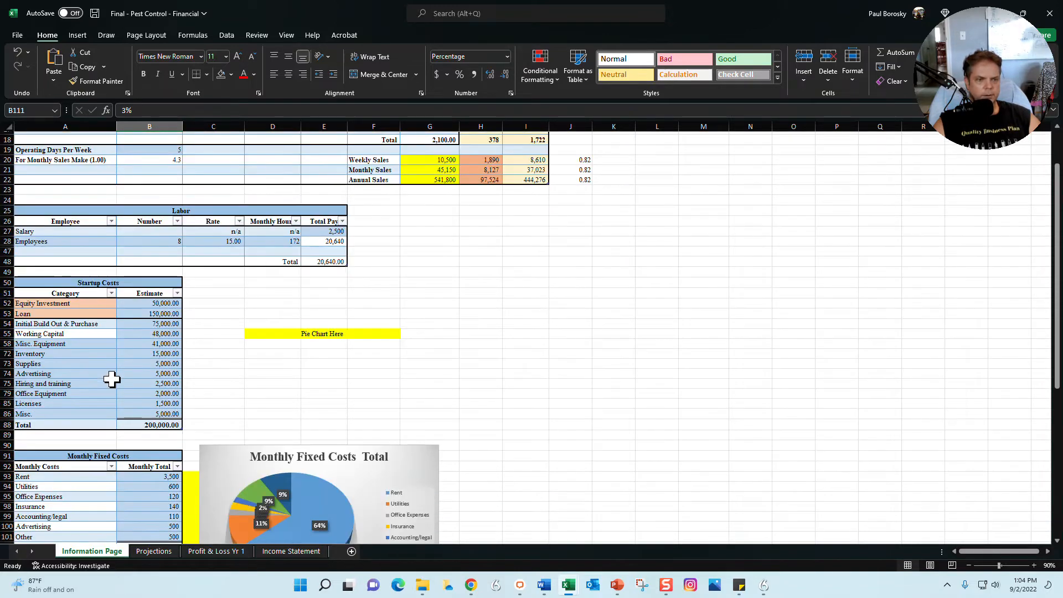
{"action": "scroll", "coordinate": [111, 421], "scroll_direction": "down", "scroll_amount": 4}
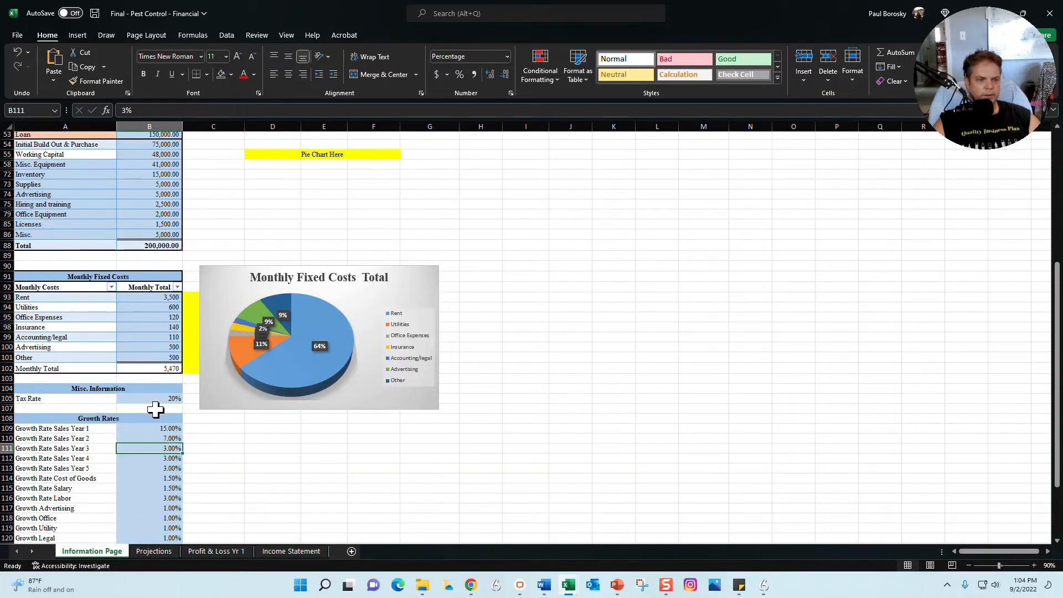
{"action": "scroll", "coordinate": [162, 433], "scroll_direction": "down", "scroll_amount": 1}
{"action": "scroll", "coordinate": [100, 441], "scroll_direction": "down", "scroll_amount": 5}
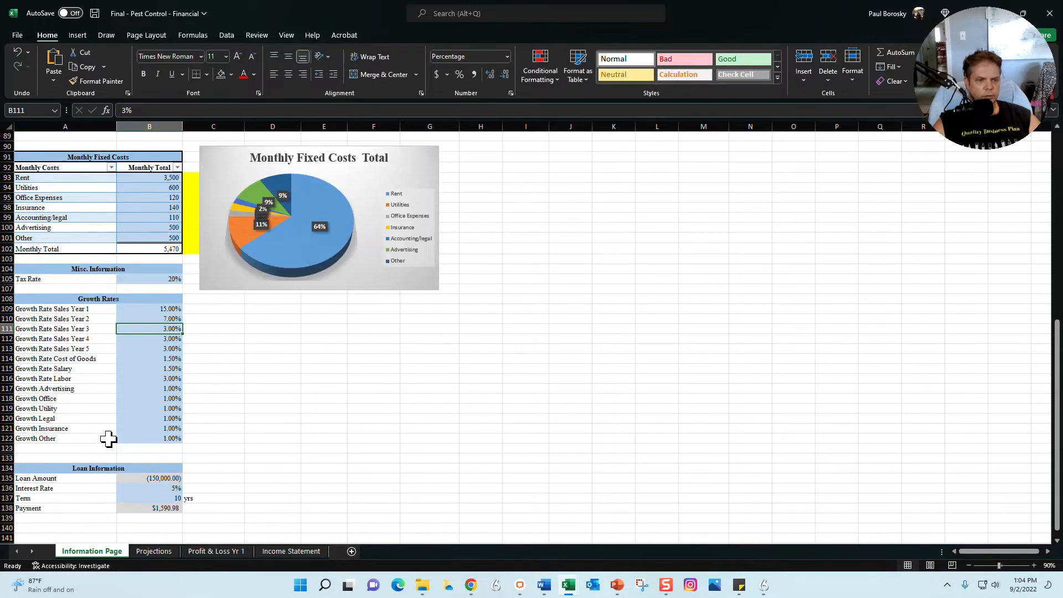
{"action": "scroll", "coordinate": [107, 413], "scroll_direction": "up", "scroll_amount": 14}
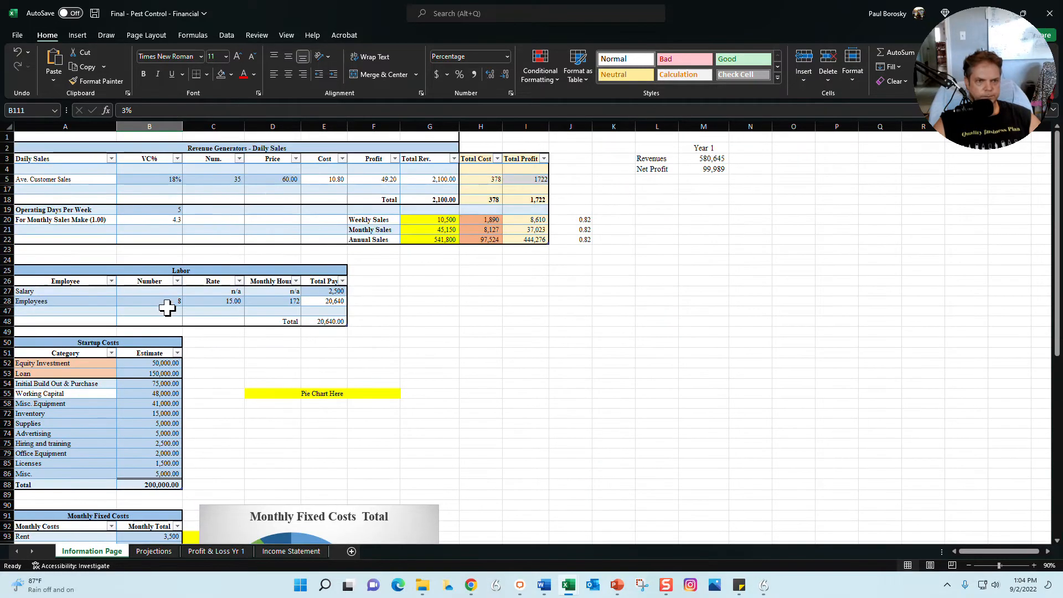
Step: Examine the average customer sales row's VC%, number, price and cost formula, plus the operating days per week
{"action": "left_click", "coordinate": [238, 209]}
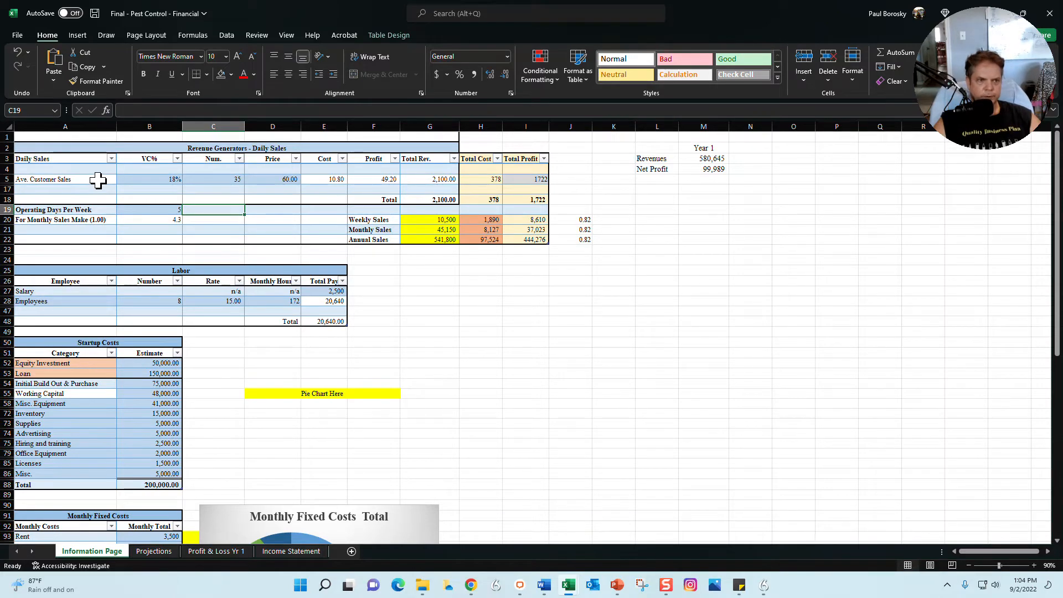
{"action": "left_click", "coordinate": [98, 180]}
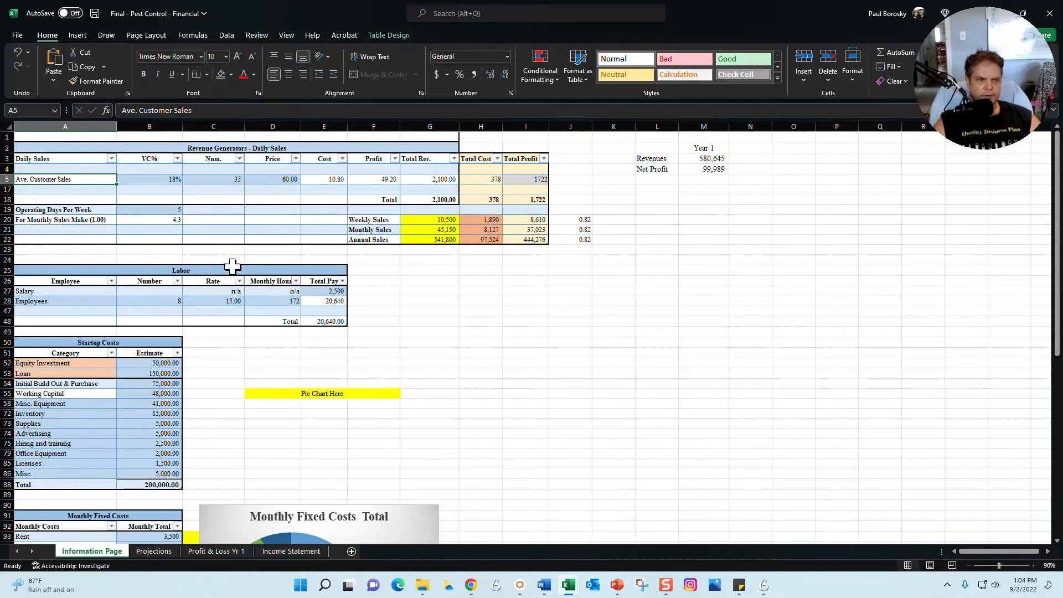
{"action": "left_click", "coordinate": [232, 179]}
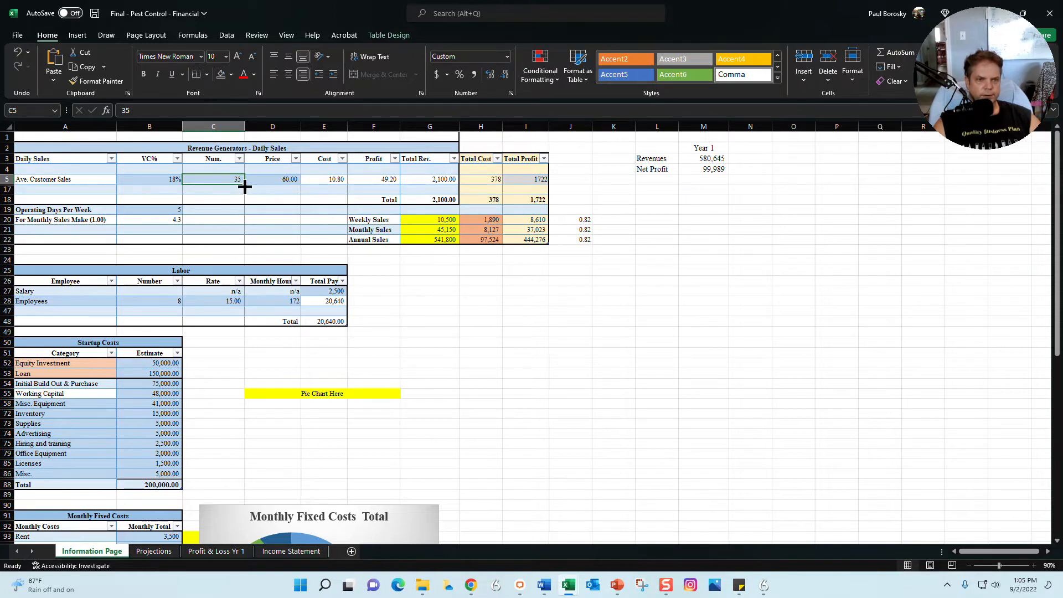
{"action": "left_click", "coordinate": [285, 180]}
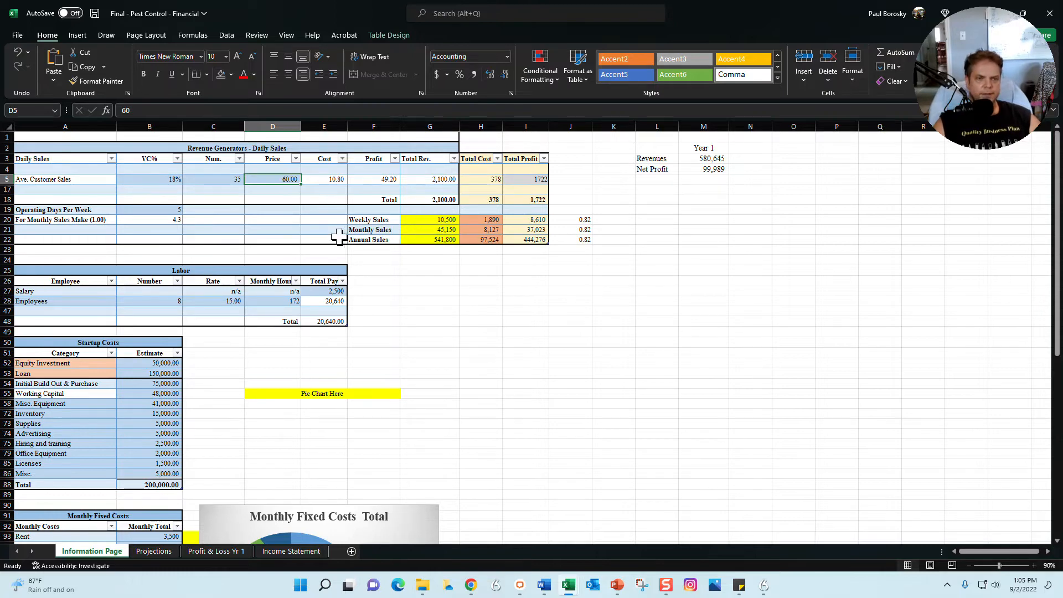
{"action": "left_click", "coordinate": [171, 180]}
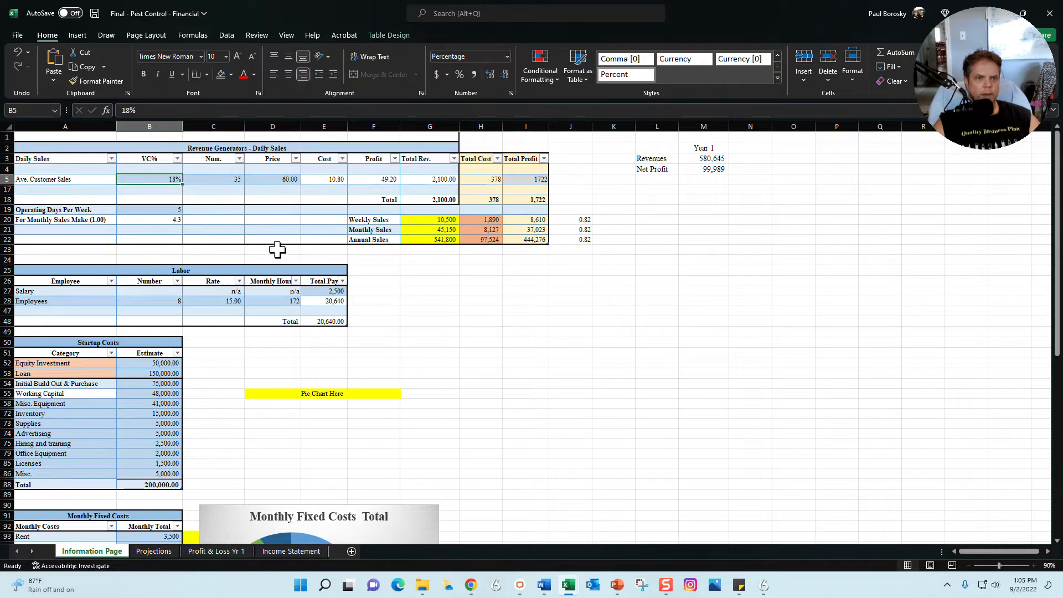
{"action": "left_click", "coordinate": [281, 178]}
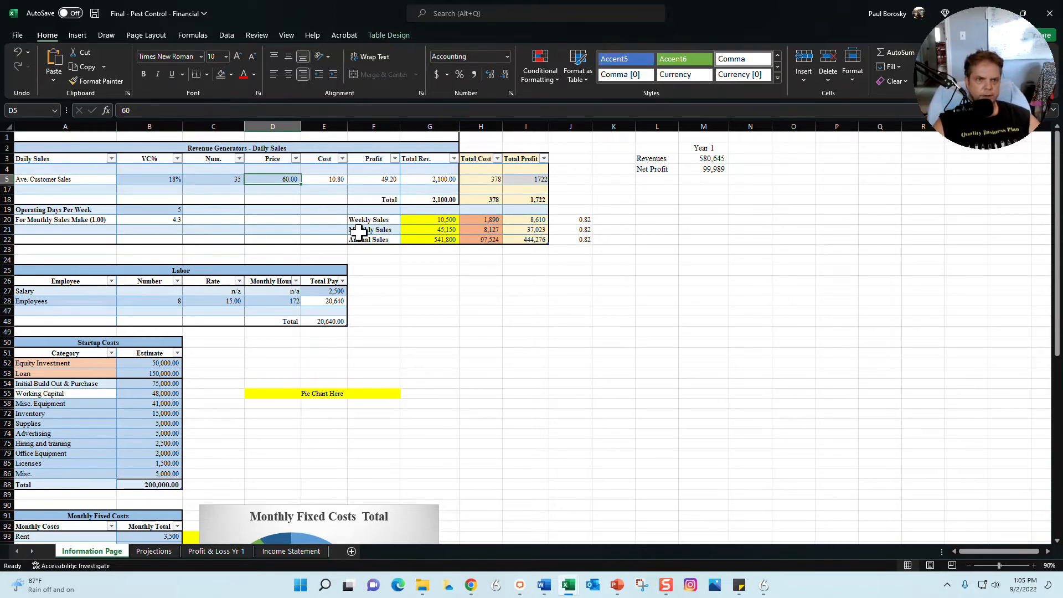
{"action": "left_click", "coordinate": [331, 178]}
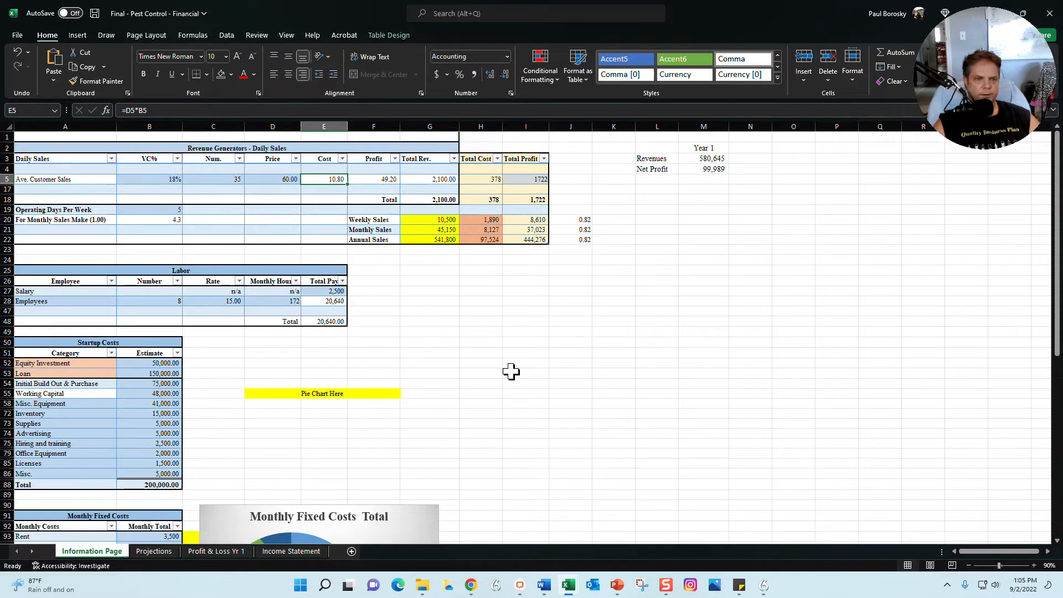
{"action": "left_click", "coordinate": [178, 210]}
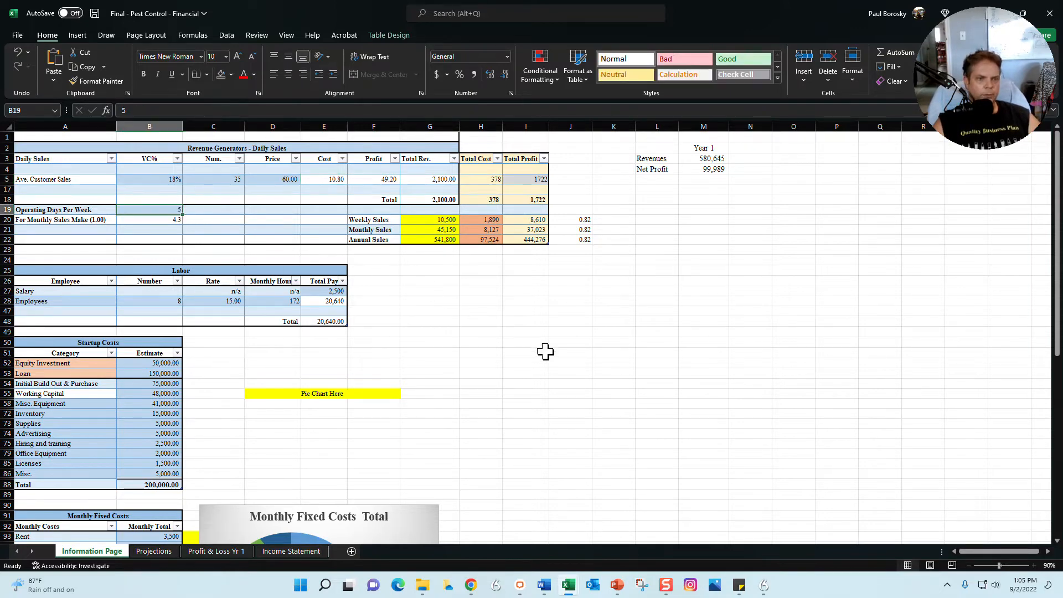
{"action": "left_click_drag", "start_coordinate": [166, 177], "coordinate": [266, 172]}
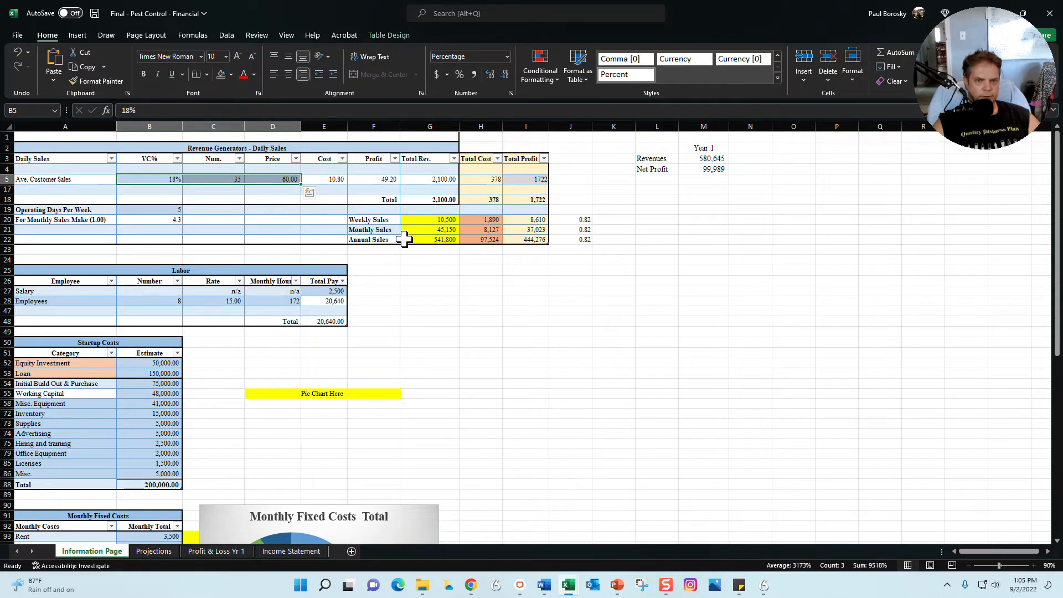
{"action": "left_click", "coordinate": [280, 178]}
{"action": "left_click", "coordinate": [209, 178]}
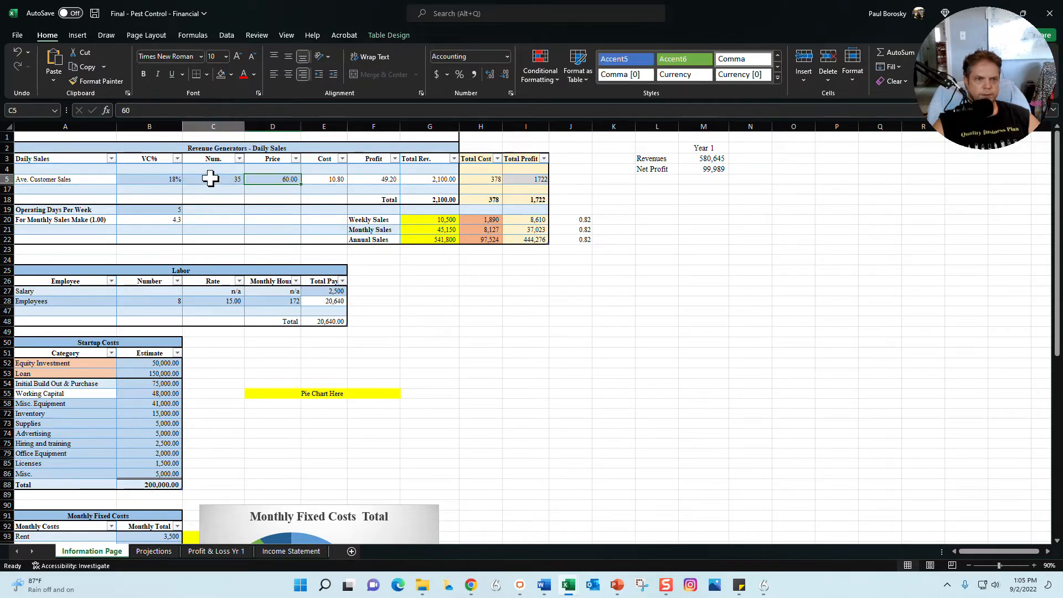
{"action": "left_click", "coordinate": [163, 179]}
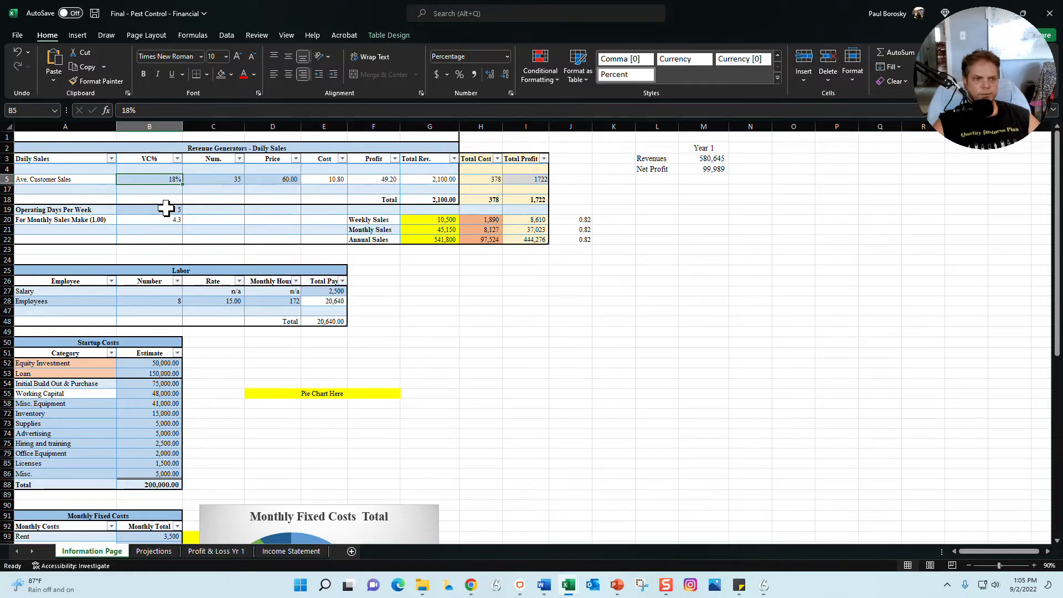
Step: Try 6 operating days per week in the daily sales section and set the value back to 5
{"action": "left_click", "coordinate": [169, 210]}
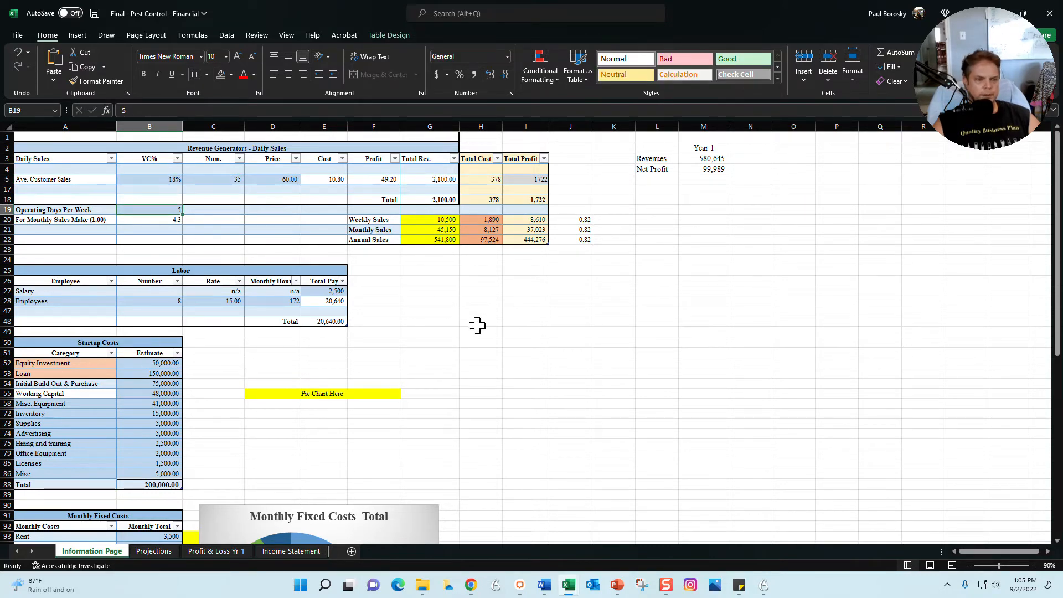
{"action": "type", "text": "6"}
{"action": "key", "text": "Return"}
{"action": "left_click", "coordinate": [170, 209]}
{"action": "type", "text": "5"}
{"action": "key", "text": "Return"}
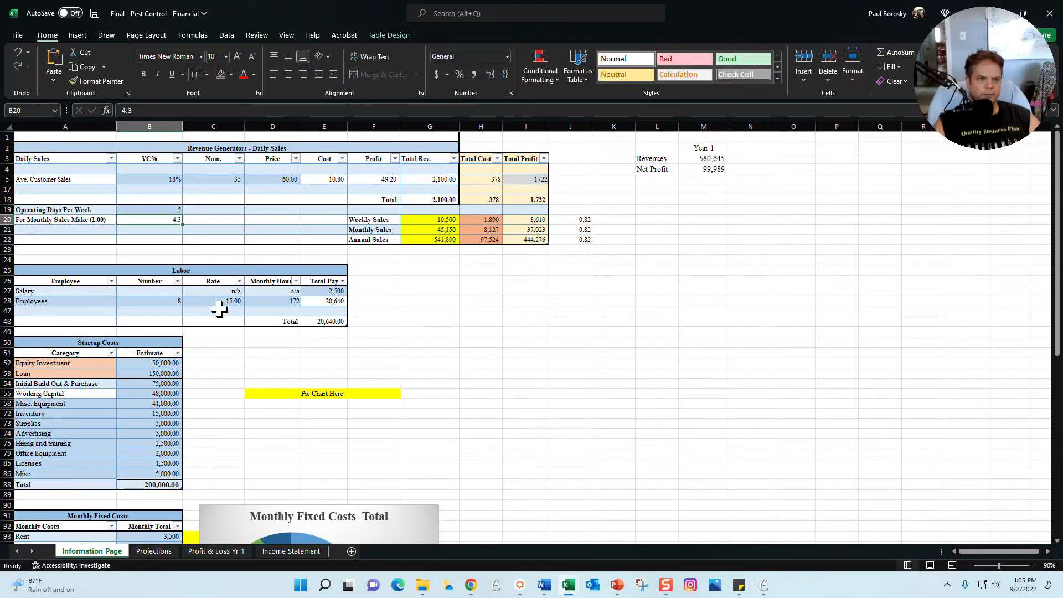
Step: Set the total pay of the Salary row in the Labor table to 3000
{"action": "left_click", "coordinate": [219, 343]}
{"action": "left_click", "coordinate": [327, 291]}
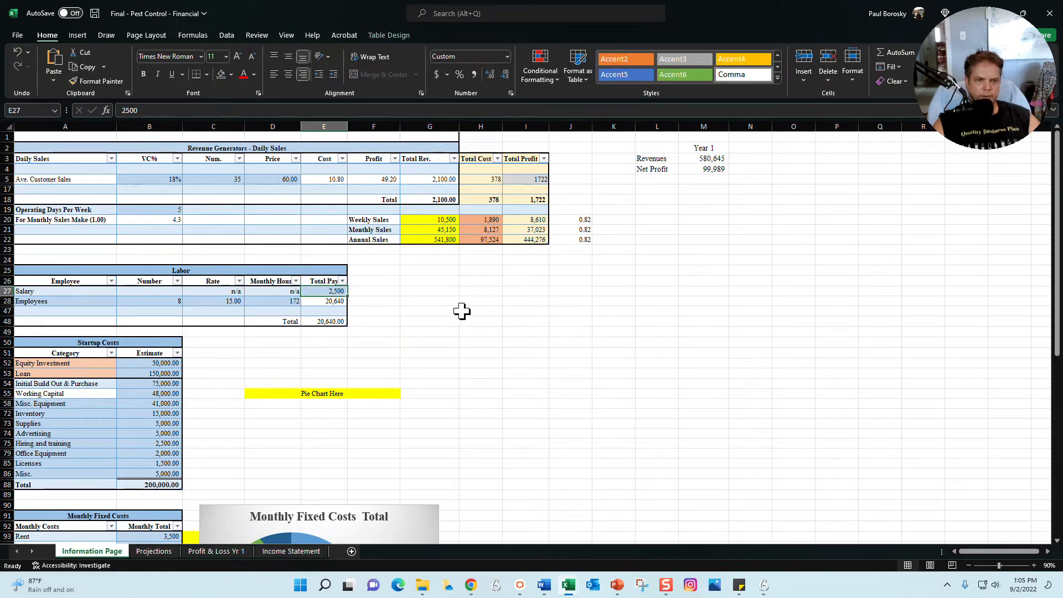
{"action": "type", "text": "3000"}
{"action": "key", "text": "Return"}
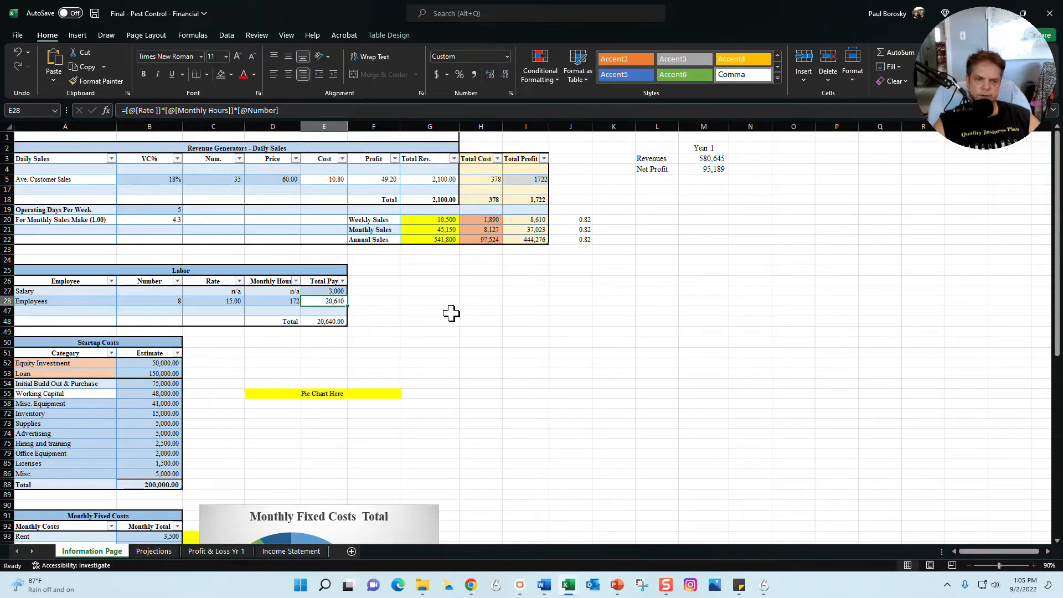
{"action": "left_click", "coordinate": [329, 285]}
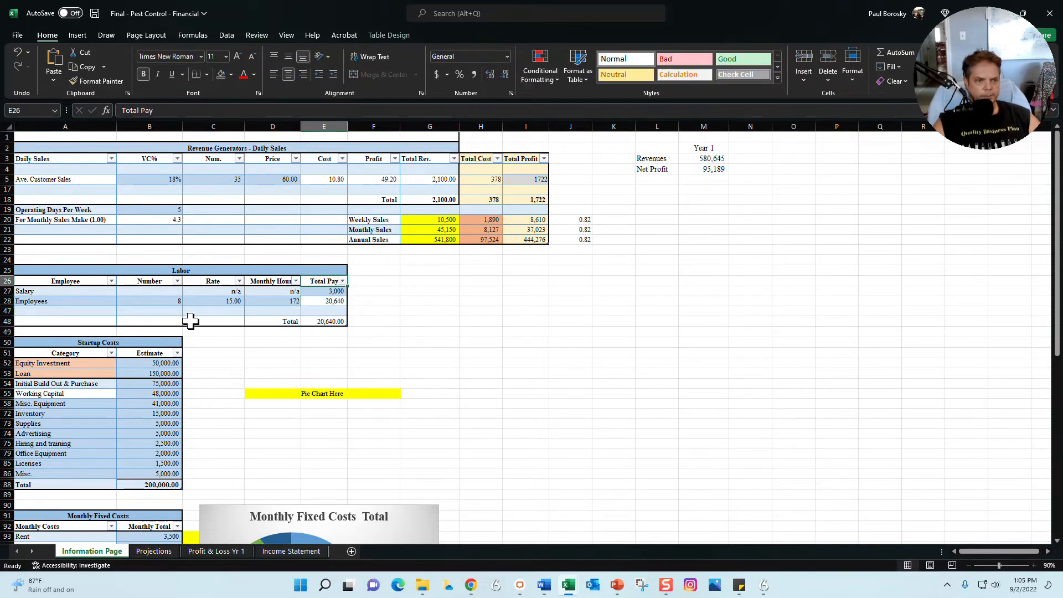
Step: Set the number of employees in the Labor table to 6
{"action": "left_click", "coordinate": [136, 302]}
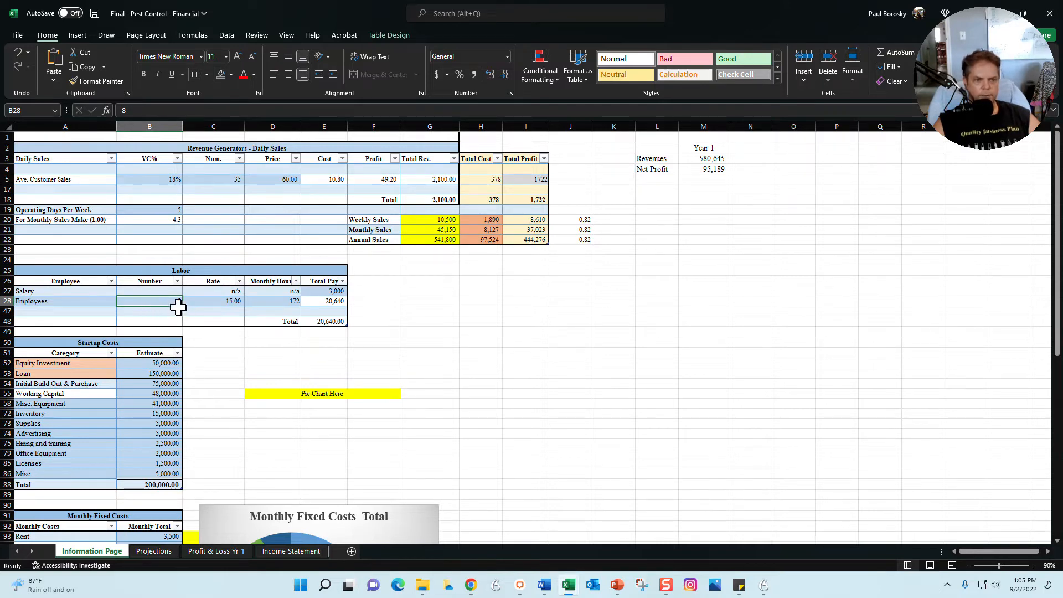
{"action": "type", "text": "6"}
{"action": "key", "text": "Return"}
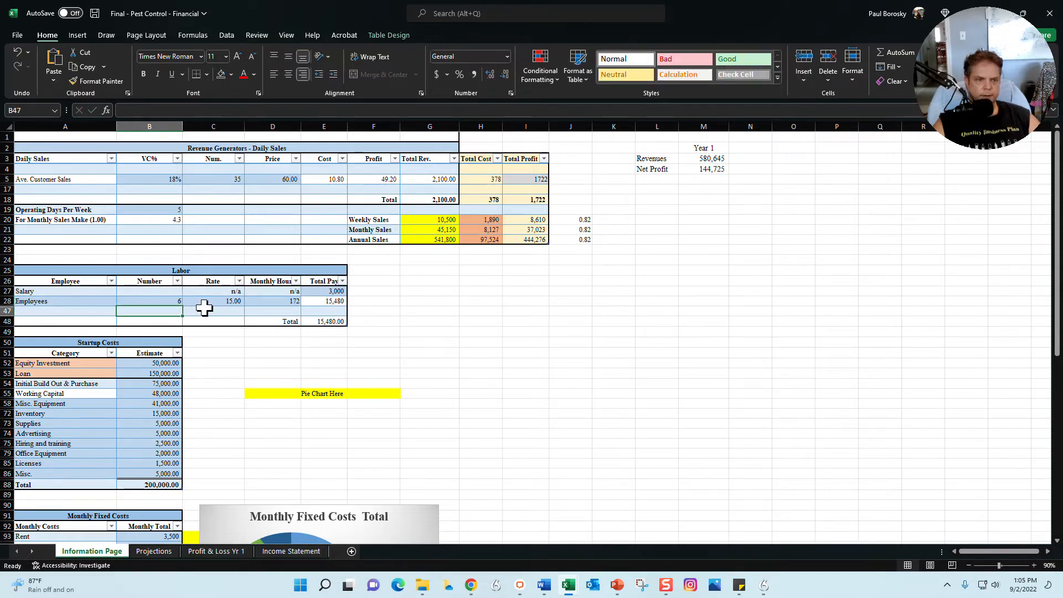
Step: Examine the employees' rate and monthly hours, and the equity investment and loan entries under Startup Costs
{"action": "left_click", "coordinate": [237, 301]}
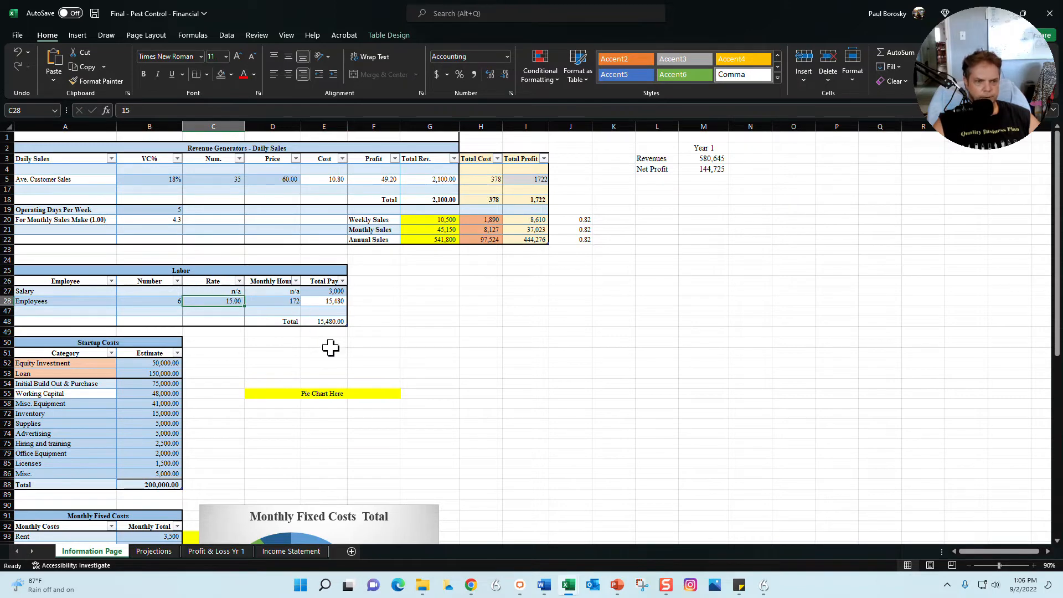
{"action": "left_click", "coordinate": [289, 300]}
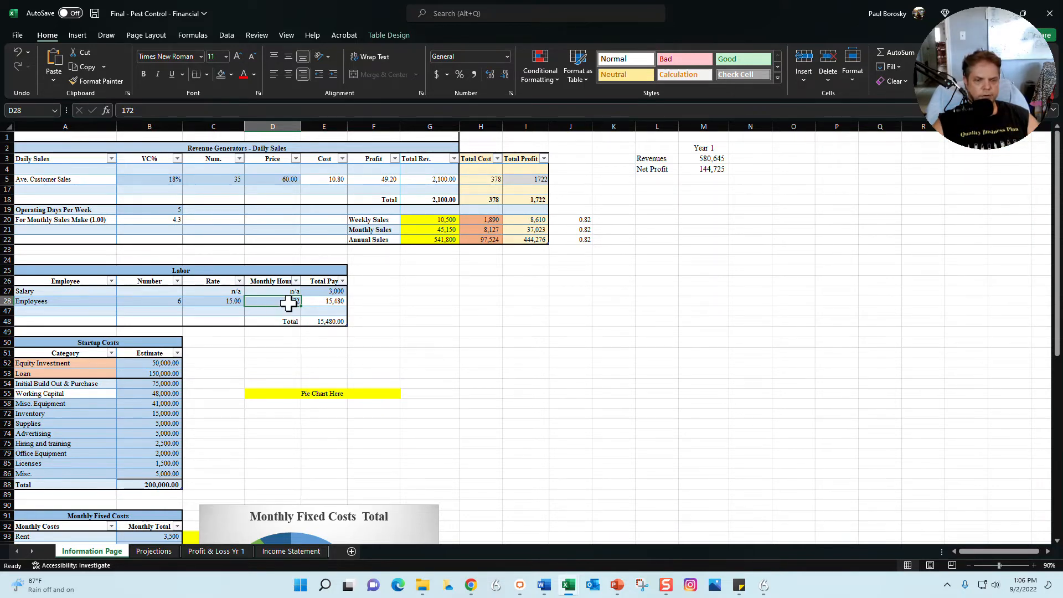
{"action": "scroll", "coordinate": [238, 349], "scroll_direction": "down", "scroll_amount": 3}
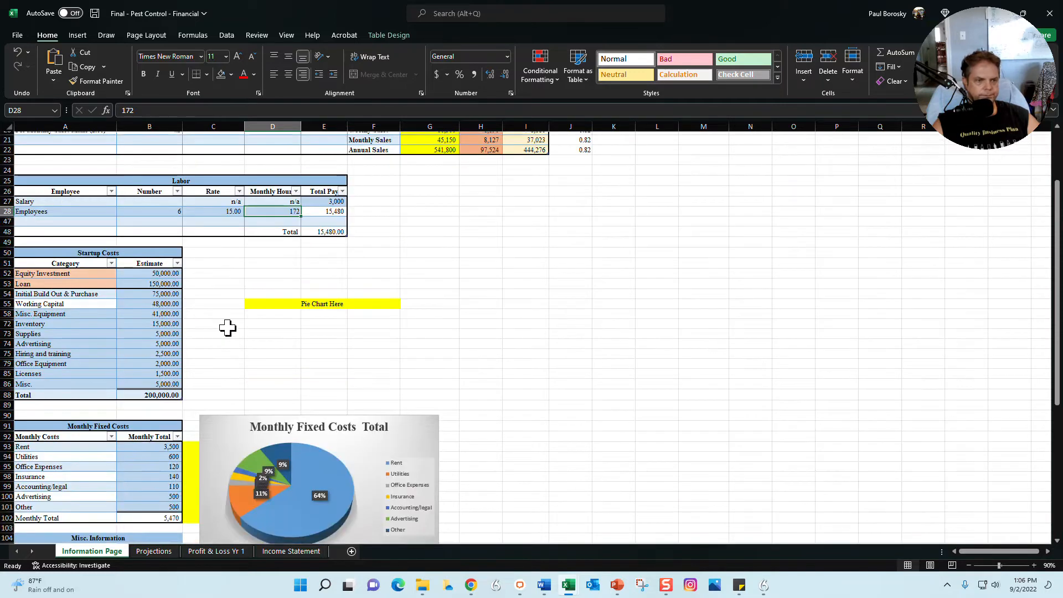
{"action": "scroll", "coordinate": [228, 327], "scroll_direction": "down", "scroll_amount": 1}
{"action": "left_click", "coordinate": [136, 221]}
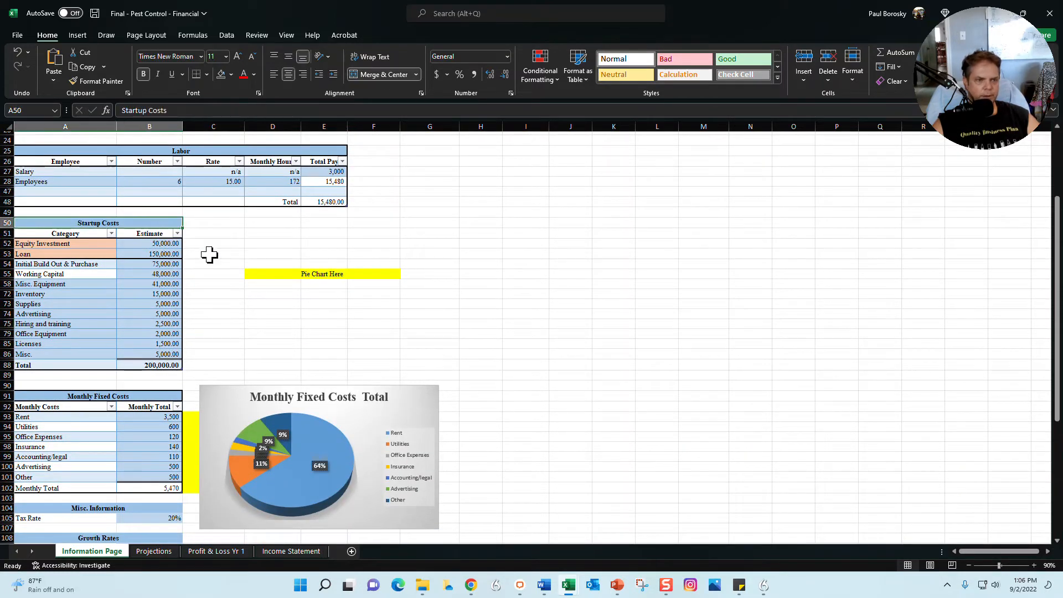
{"action": "left_click_drag", "start_coordinate": [102, 241], "coordinate": [139, 254]}
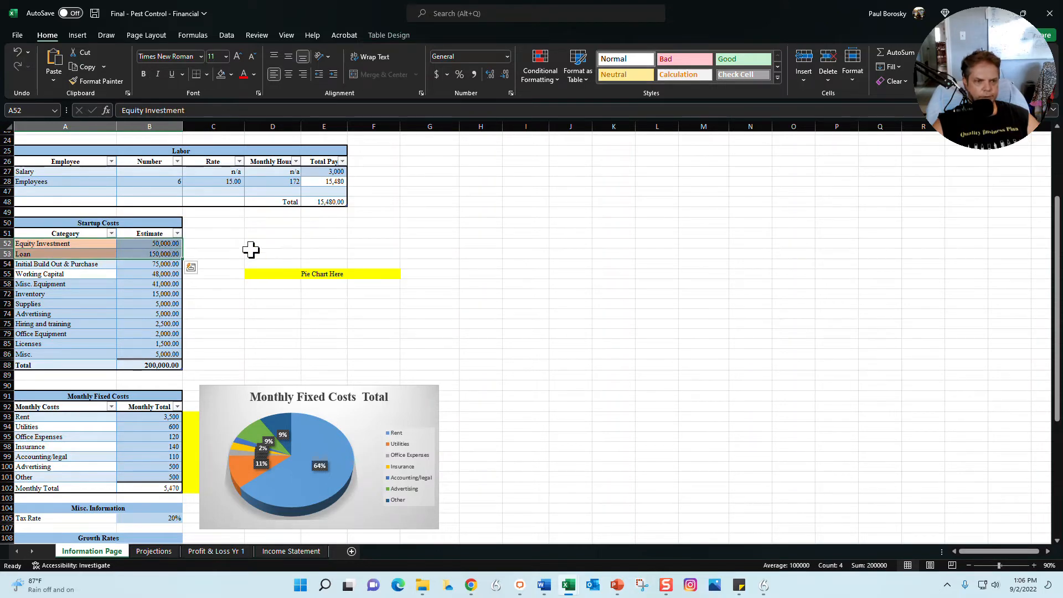
{"action": "left_click", "coordinate": [165, 243]}
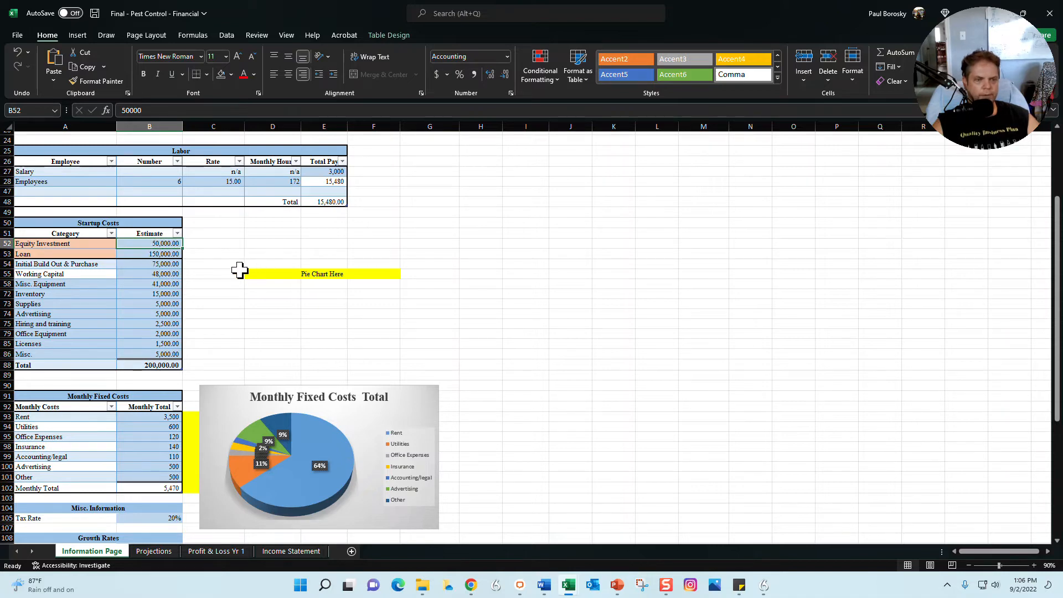
{"action": "left_click", "coordinate": [157, 255]}
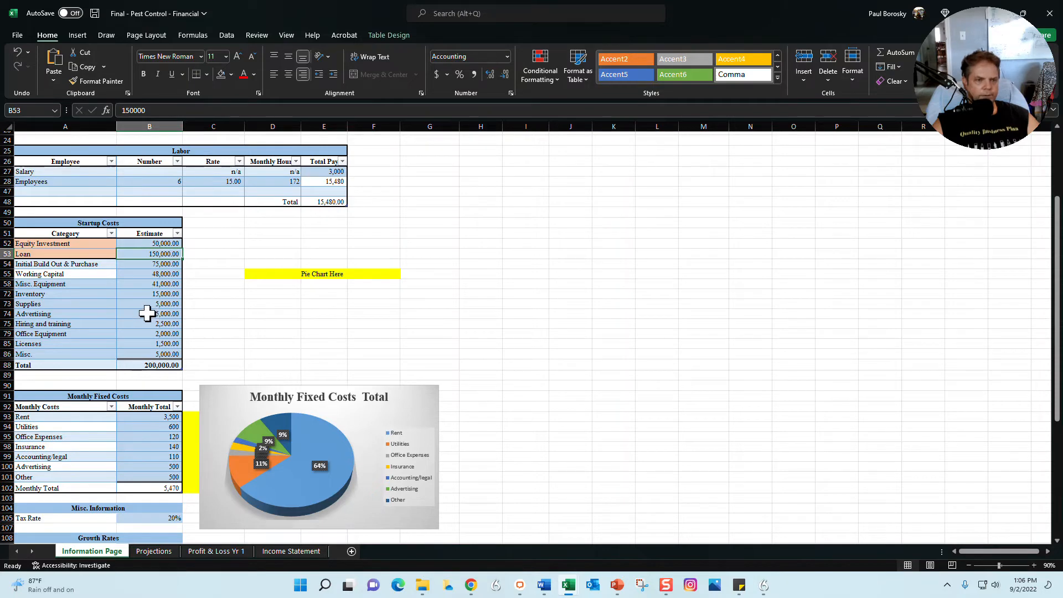
Step: Try Loan estimates of 0 and 200000 in the Startup Costs table
{"action": "left_click", "coordinate": [233, 244]}
{"action": "left_click", "coordinate": [172, 252]}
{"action": "type", "text": "0"}
{"action": "key", "text": "Return"}
{"action": "left_click", "coordinate": [174, 253]}
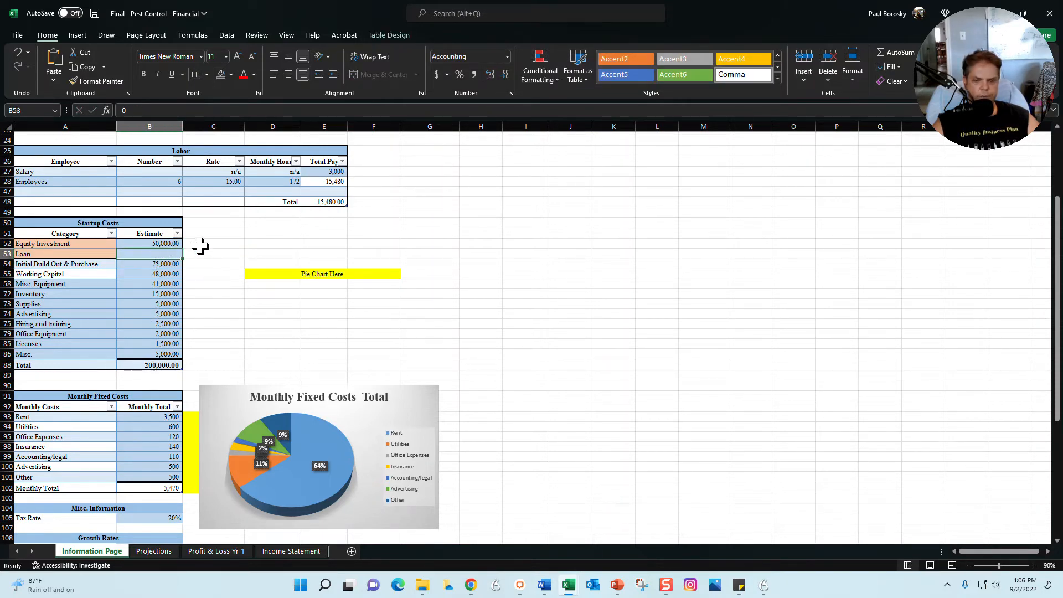
{"action": "type", "text": "2"}
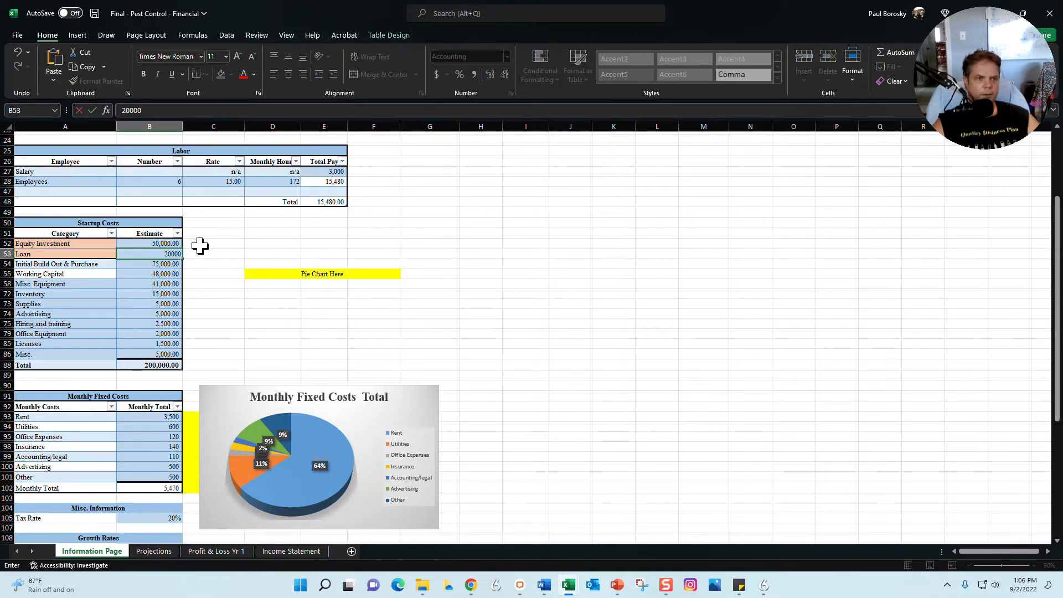
{"action": "type", "text": "00,00"}
{"action": "key", "text": "Return"}
Step: Examine the equity investment and the startup cost categories with their estimates, from Initial Build Out & Purchase down to Misc
{"action": "left_click", "coordinate": [173, 244]}
{"action": "left_click_drag", "start_coordinate": [99, 265], "coordinate": [148, 347]}
{"action": "left_click", "coordinate": [248, 300]}
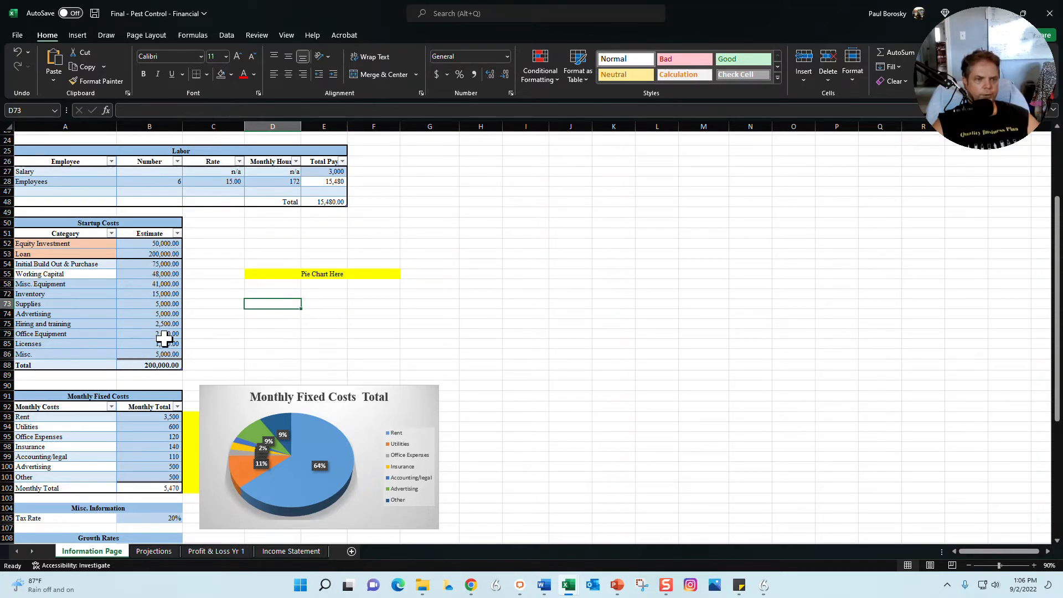
{"action": "left_click_drag", "start_coordinate": [97, 264], "coordinate": [96, 271]}
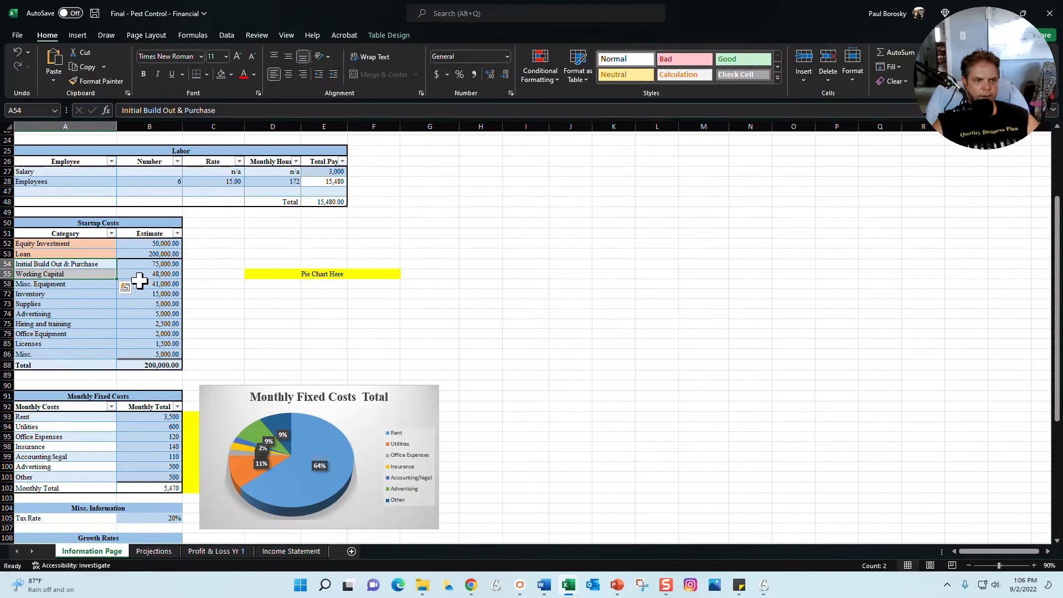
{"action": "left_click_drag", "start_coordinate": [153, 262], "coordinate": [137, 352]}
{"action": "left_click", "coordinate": [60, 276]}
{"action": "left_click_drag", "start_coordinate": [61, 283], "coordinate": [59, 352]}
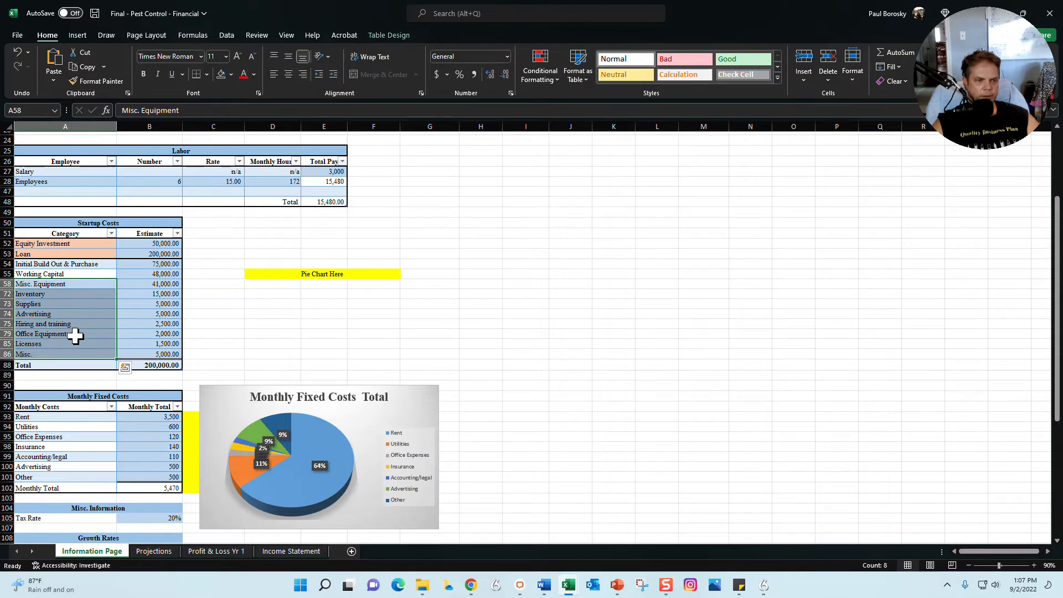
{"action": "left_click", "coordinate": [237, 321]}
Step: Set the Rent in the Monthly Fixed Costs table to 4000
{"action": "scroll", "coordinate": [150, 346], "scroll_direction": "down", "scroll_amount": 1}
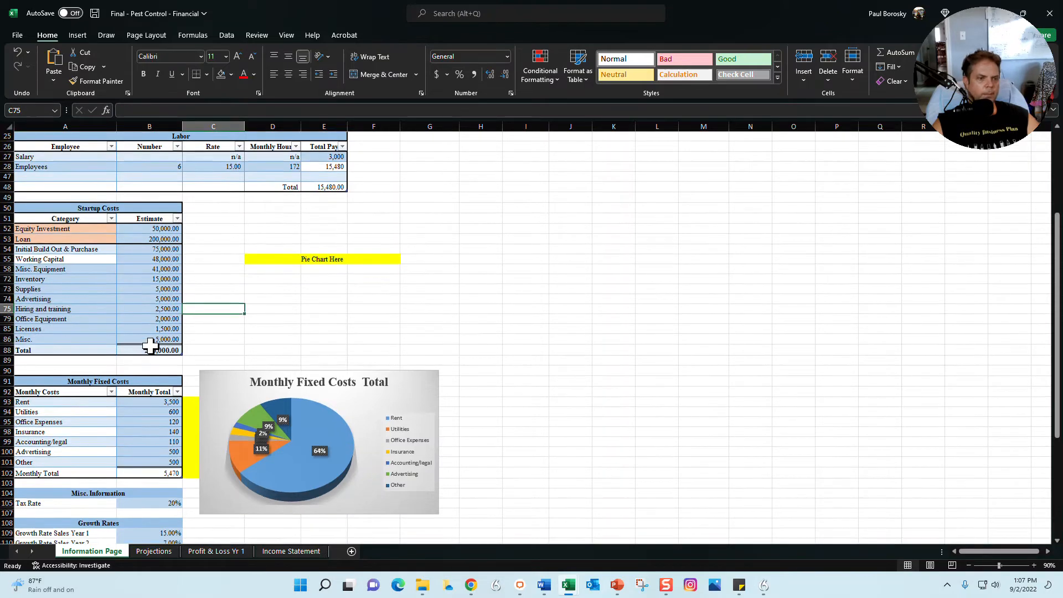
{"action": "scroll", "coordinate": [150, 346], "scroll_direction": "down", "scroll_amount": 3}
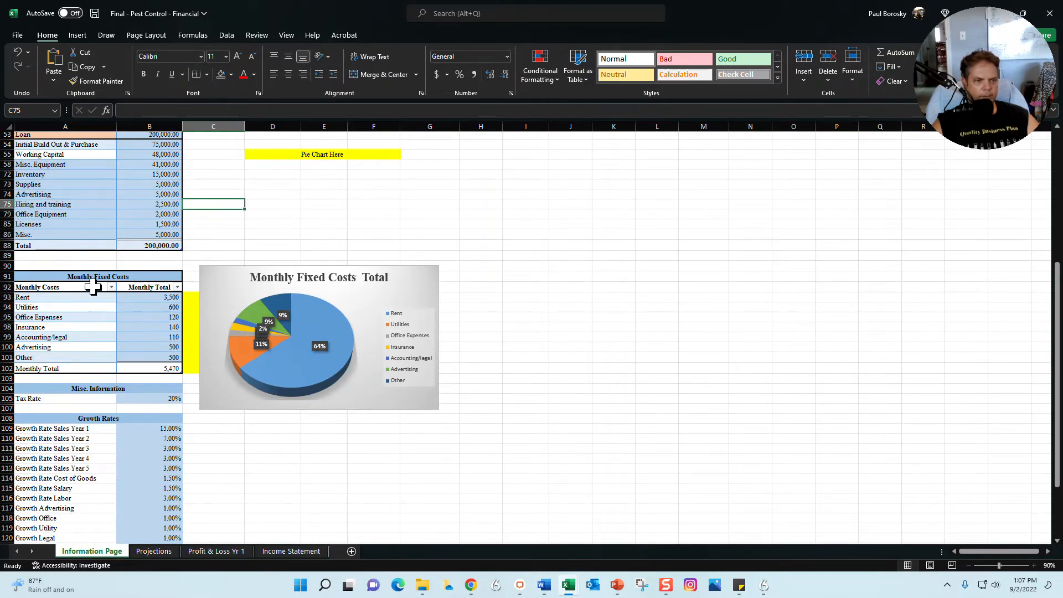
{"action": "left_click", "coordinate": [150, 302]}
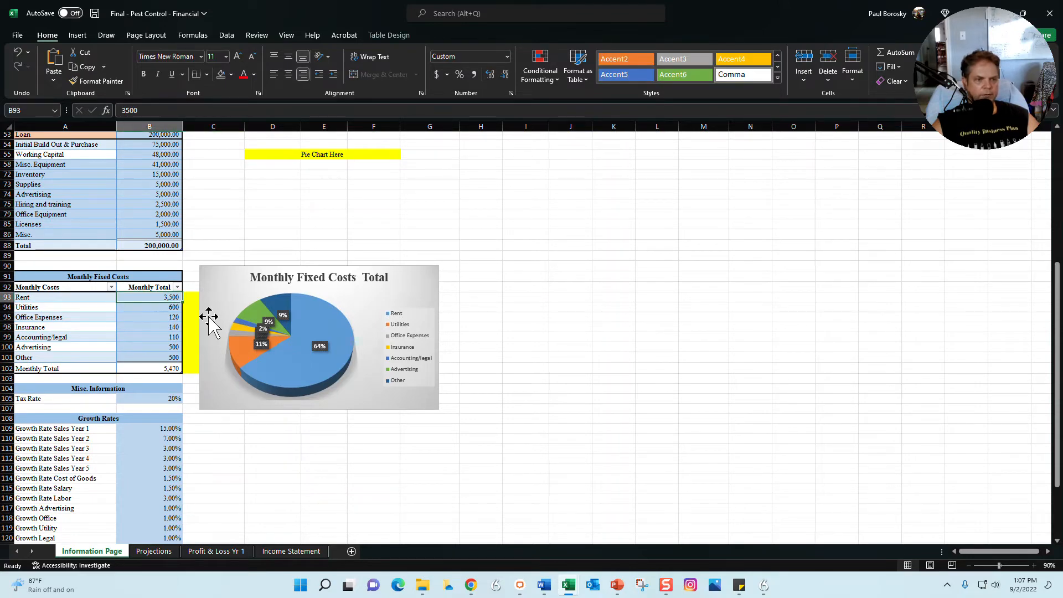
{"action": "type", "text": "0"}
{"action": "key", "text": "Return"}
{"action": "left_click", "coordinate": [165, 297]}
{"action": "type", "text": "40"}
{"action": "key", "text": "Return"}
Step: Review the other monthly fixed costs and the tax rate under Misc. Information
{"action": "left_click_drag", "start_coordinate": [153, 297], "coordinate": [148, 342]}
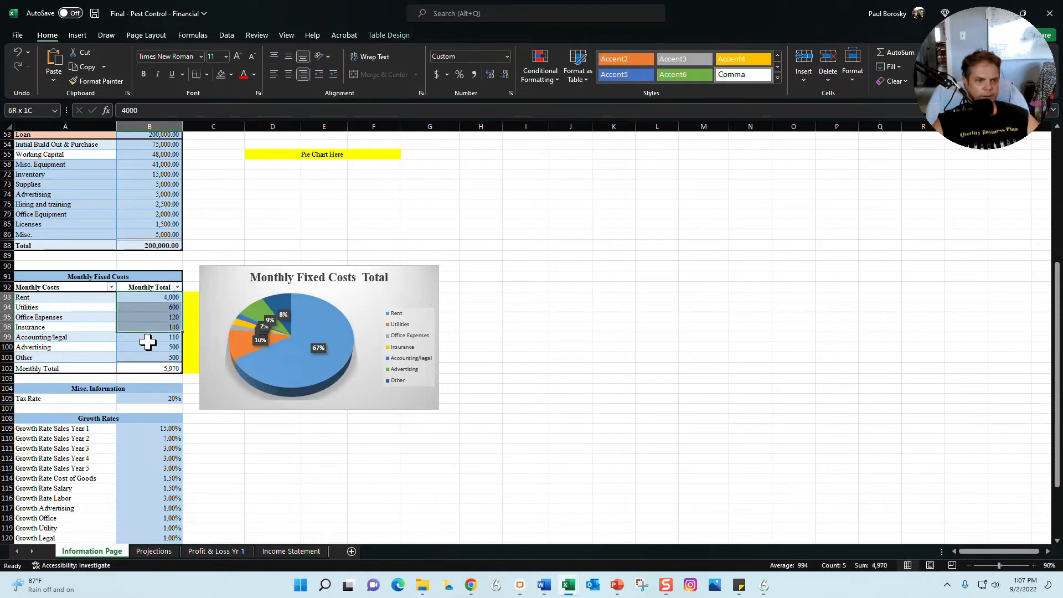
{"action": "left_click", "coordinate": [83, 306]}
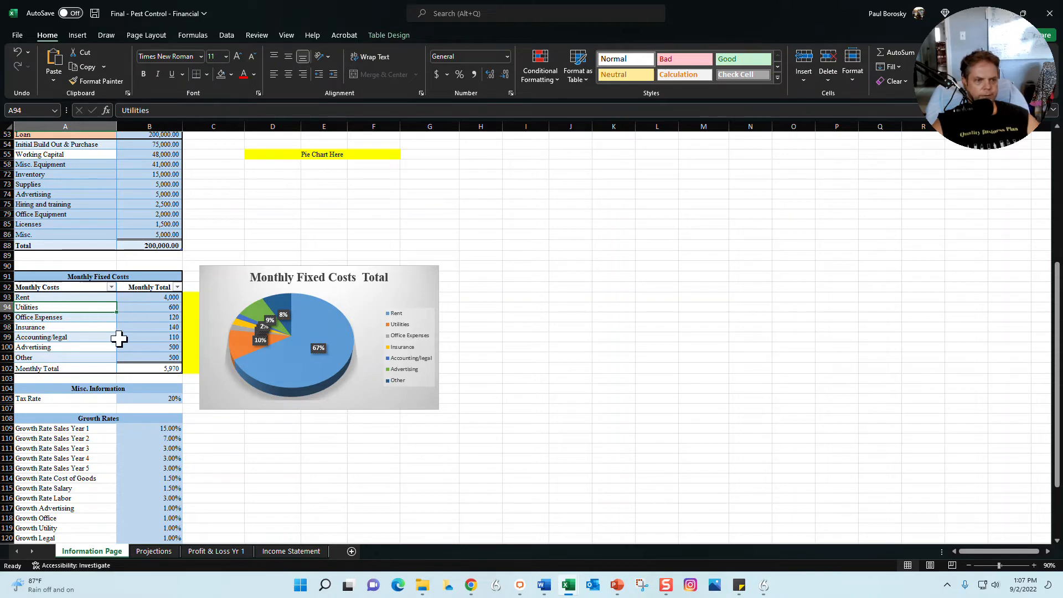
{"action": "scroll", "coordinate": [107, 339], "scroll_direction": "down", "scroll_amount": 2}
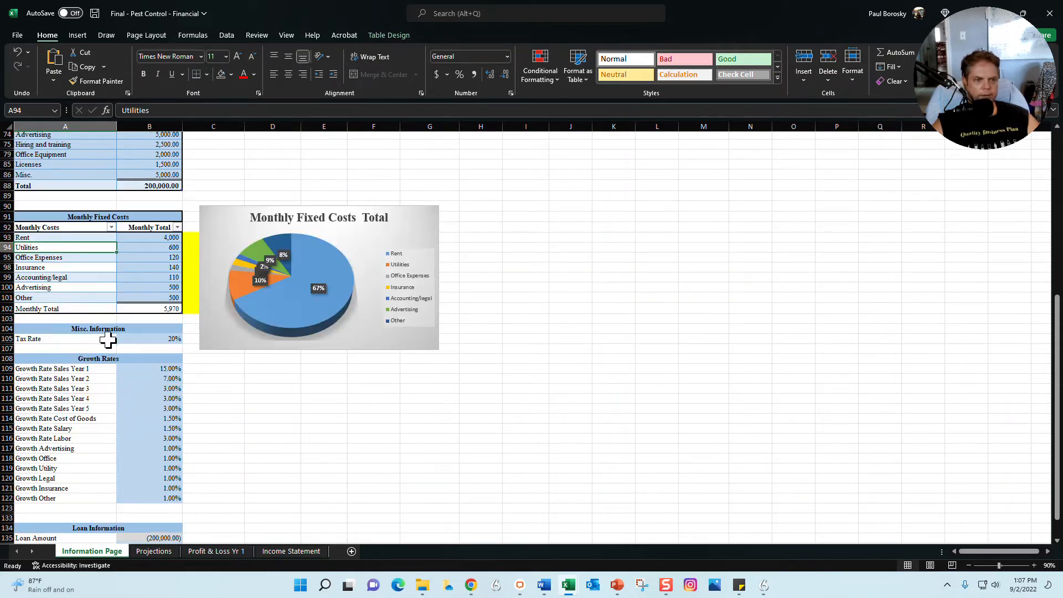
{"action": "left_click", "coordinate": [150, 338]}
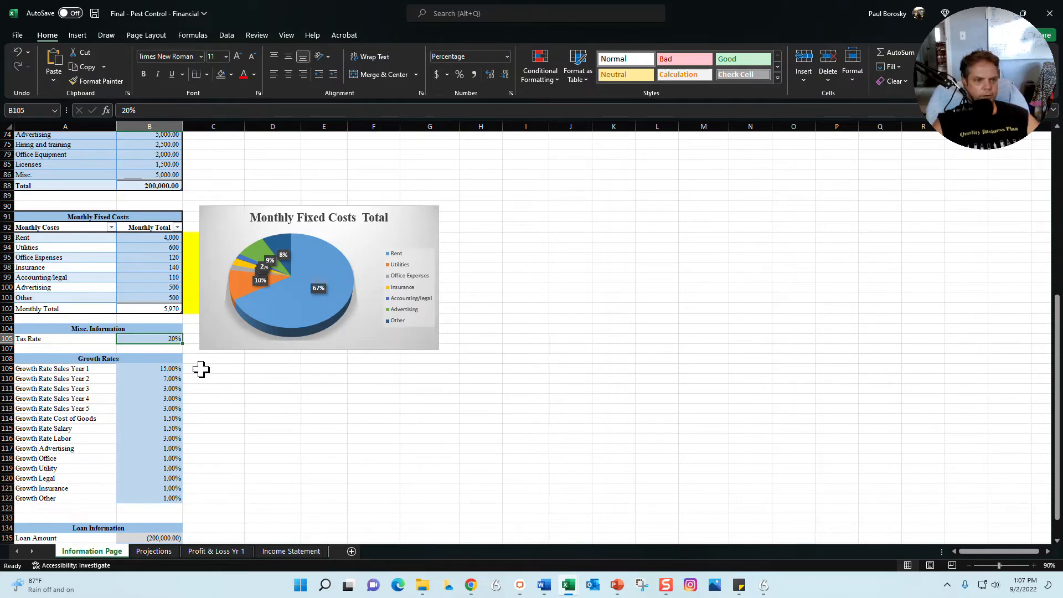
Step: Examine the sales and expense growth rates, and the interest rate and loan amount formula under Loan Information
{"action": "scroll", "coordinate": [244, 403], "scroll_direction": "down", "scroll_amount": 2}
{"action": "left_click", "coordinate": [248, 376]}
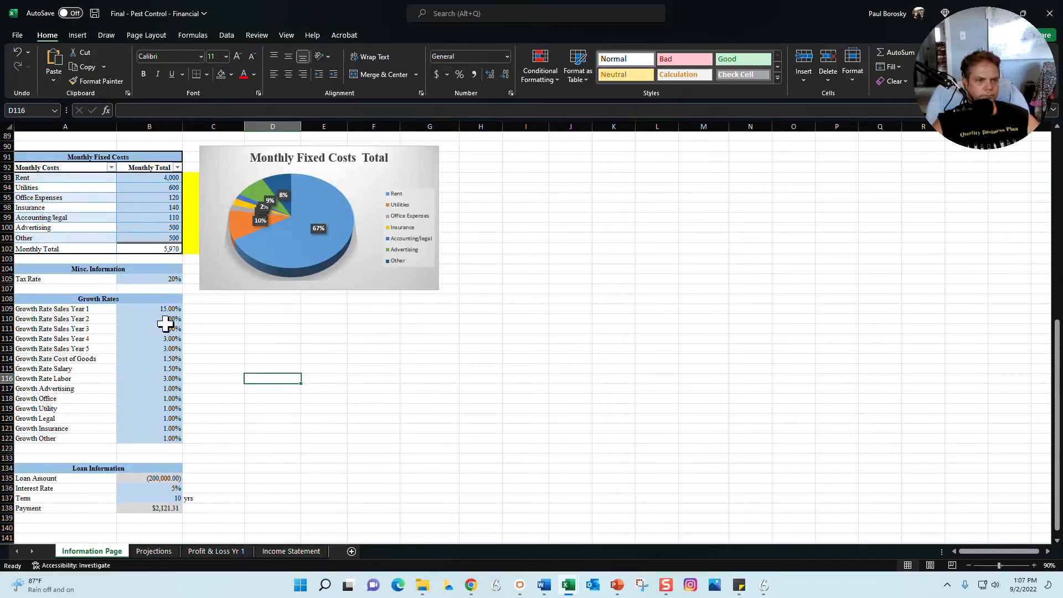
{"action": "left_click", "coordinate": [133, 300]}
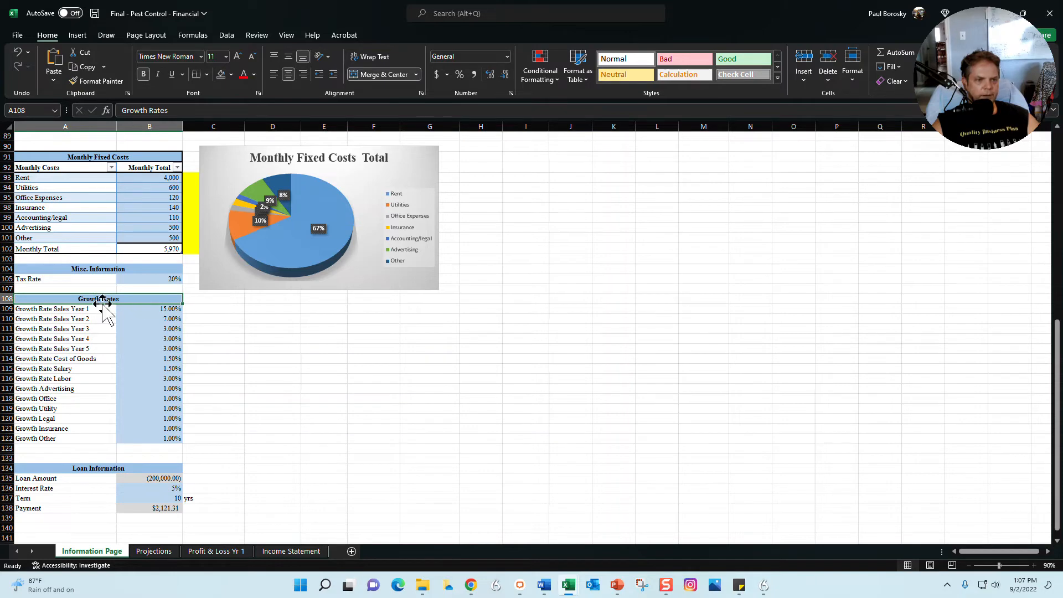
{"action": "left_click_drag", "start_coordinate": [103, 305], "coordinate": [104, 349]}
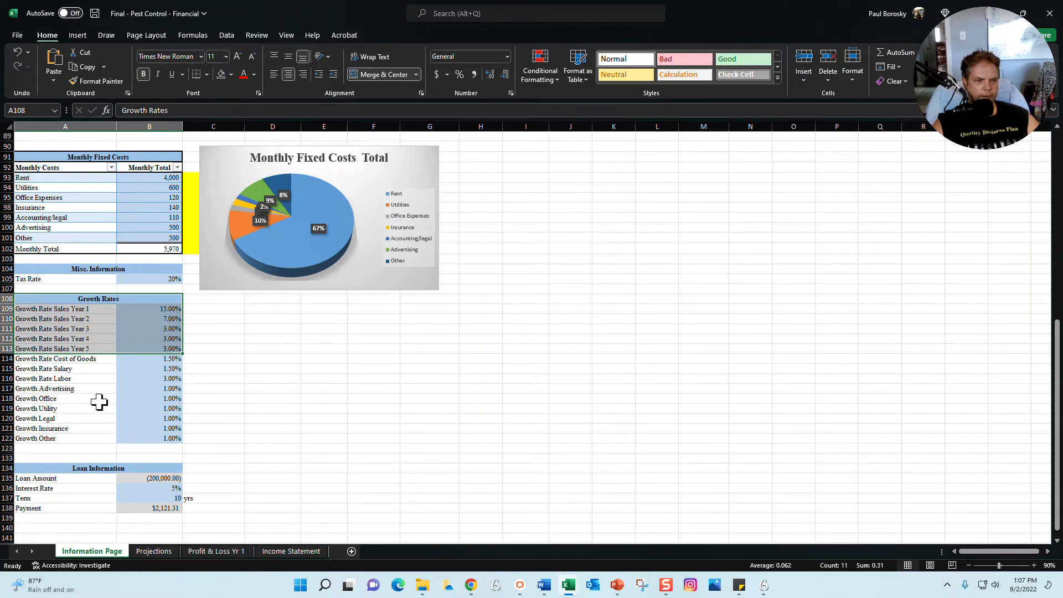
{"action": "left_click", "coordinate": [310, 418]}
{"action": "scroll", "coordinate": [249, 417], "scroll_direction": "down", "scroll_amount": 2}
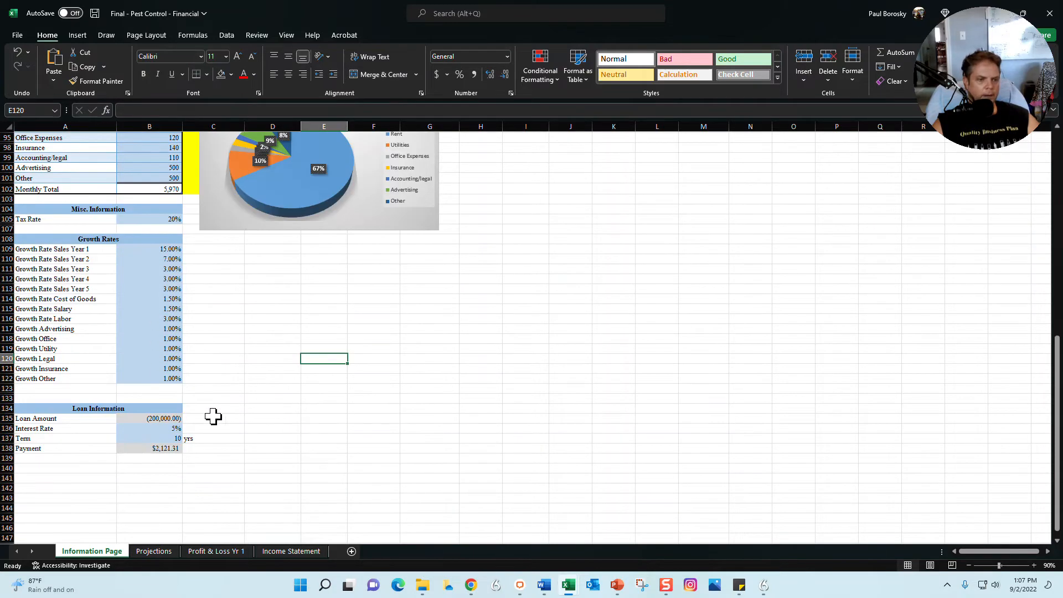
{"action": "left_click", "coordinate": [157, 429]}
{"action": "left_click", "coordinate": [166, 418]}
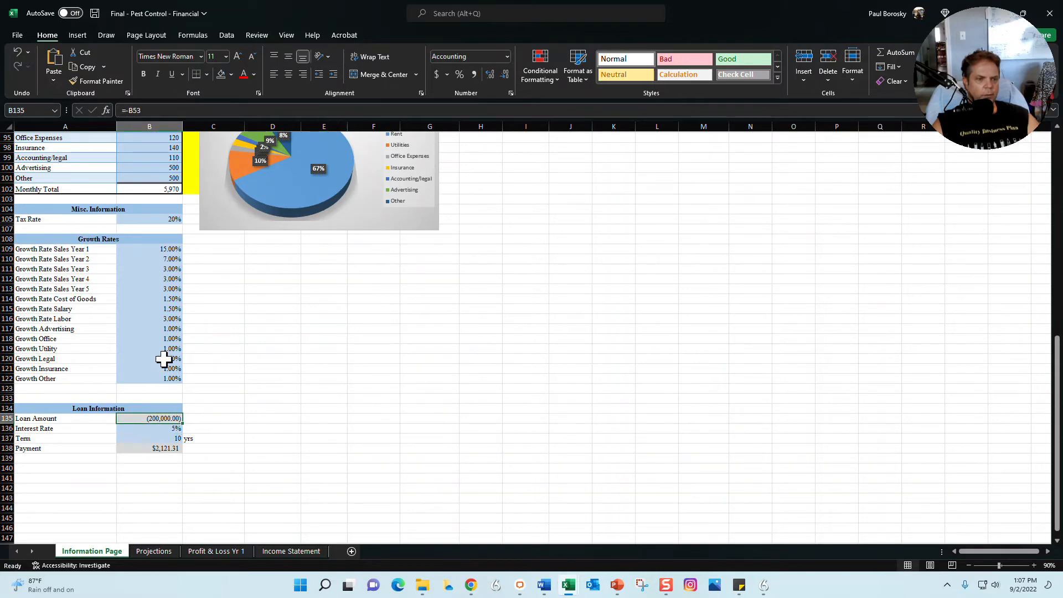
Step: Set the Loan estimate in the Startup Costs table to 150000
{"action": "scroll", "coordinate": [160, 343], "scroll_direction": "up", "scroll_amount": 10}
{"action": "left_click", "coordinate": [149, 284]}
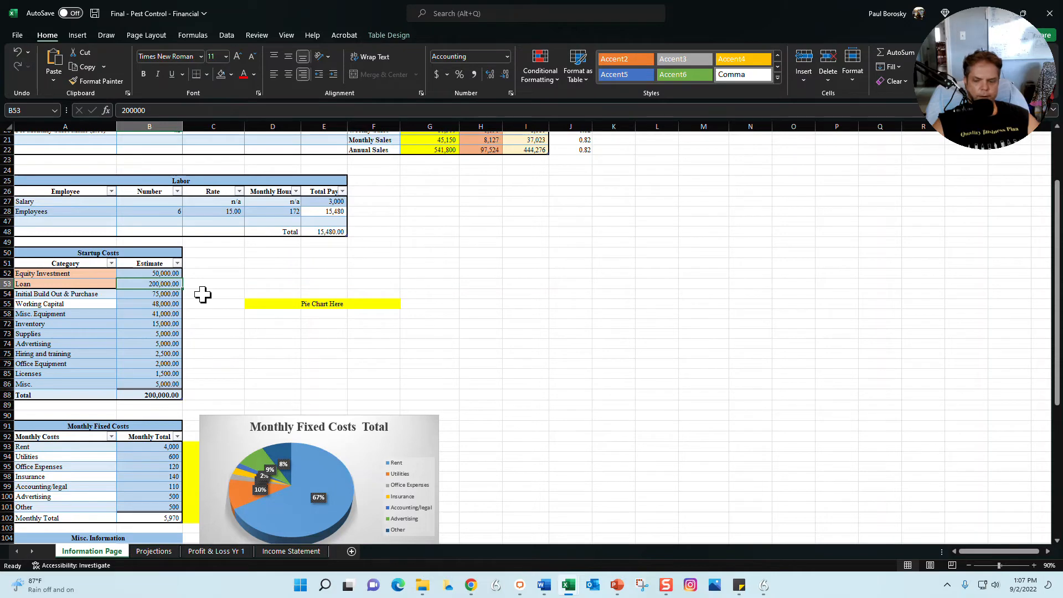
{"action": "type", "text": "15"}
{"action": "key", "text": "Return"}
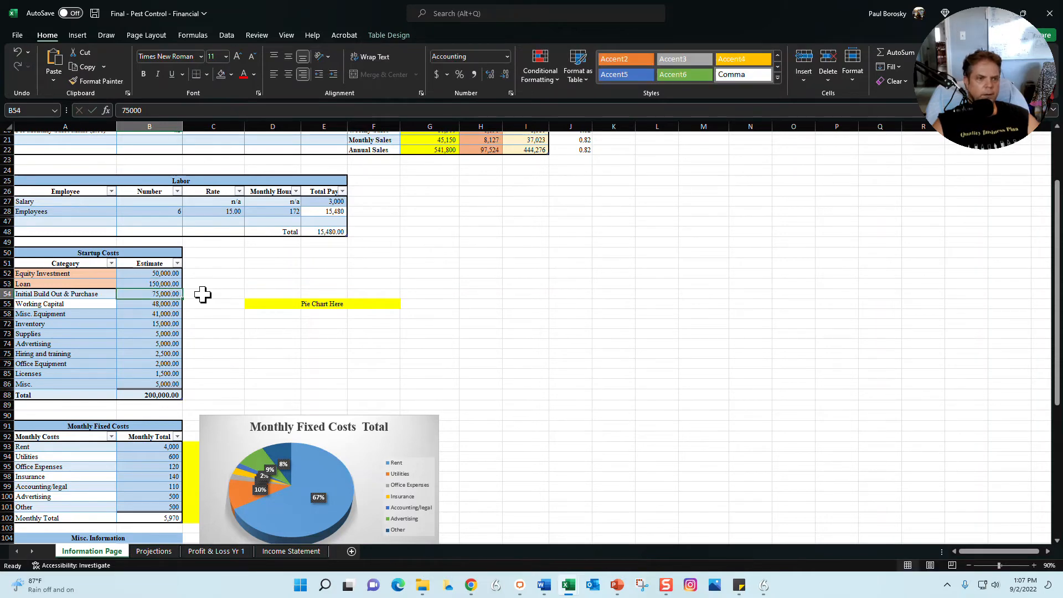
Step: Check the loan amount, interest rate, term and payment formula under Loan Information, and return to the daily sales section
{"action": "scroll", "coordinate": [182, 293], "scroll_direction": "down", "scroll_amount": 12}
{"action": "left_click", "coordinate": [171, 389]}
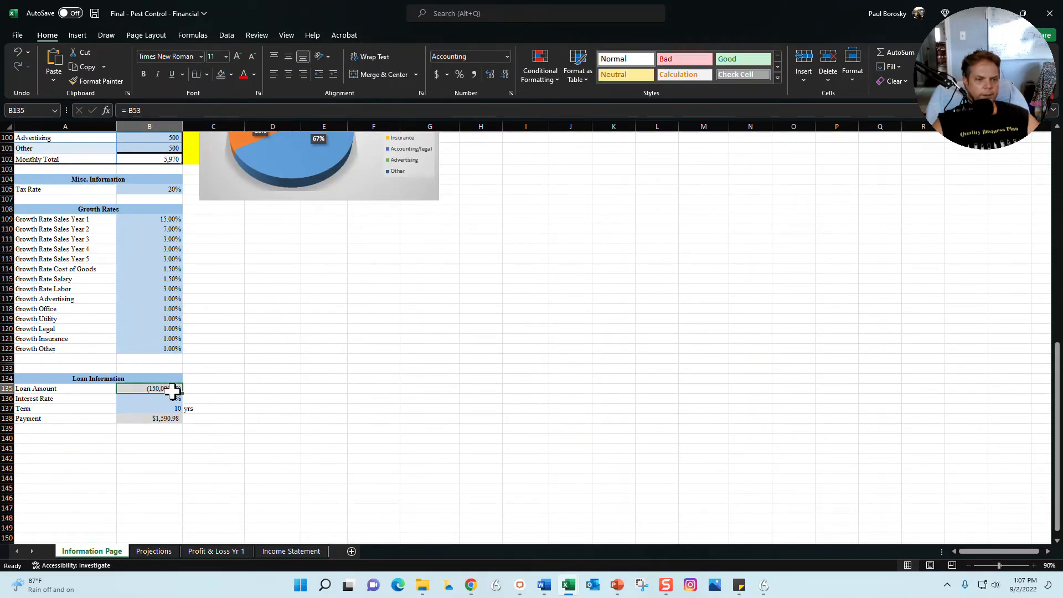
{"action": "left_click", "coordinate": [159, 397]}
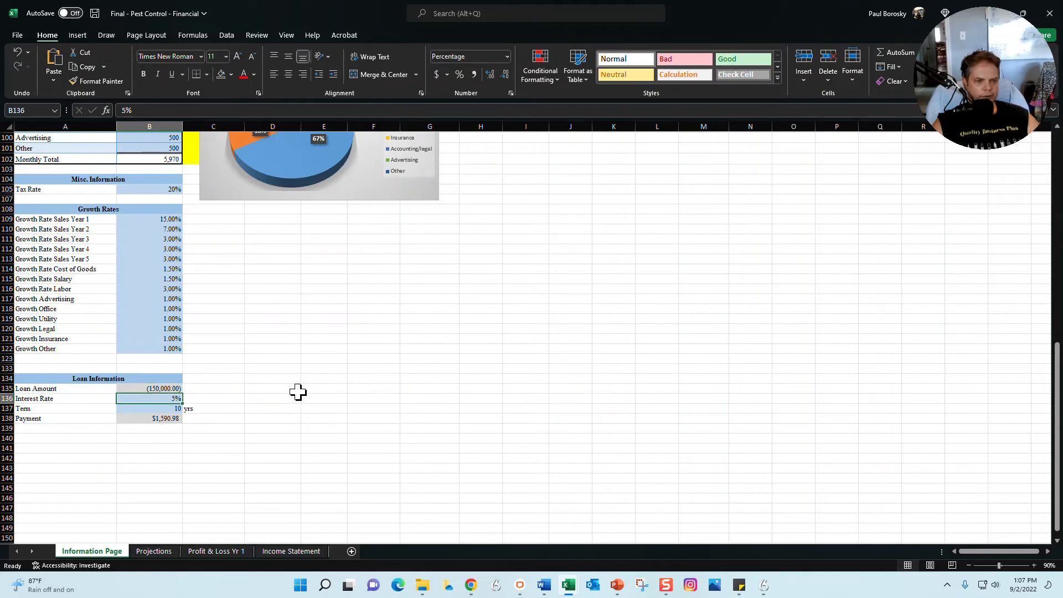
{"action": "left_click", "coordinate": [147, 408]}
{"action": "left_click", "coordinate": [155, 417]}
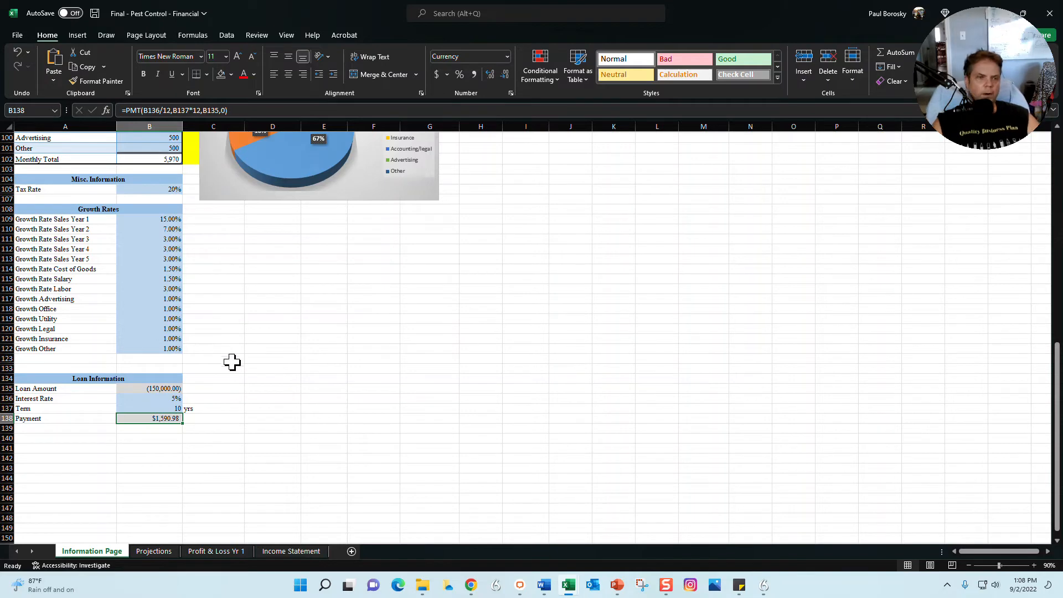
{"action": "scroll", "coordinate": [255, 415], "scroll_direction": "up", "scroll_amount": 20}
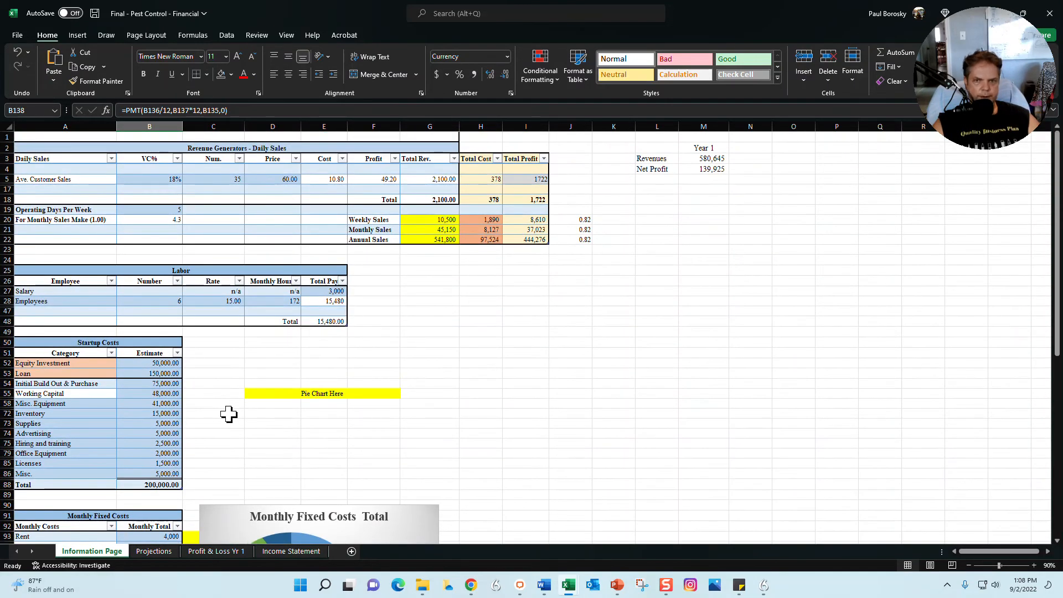